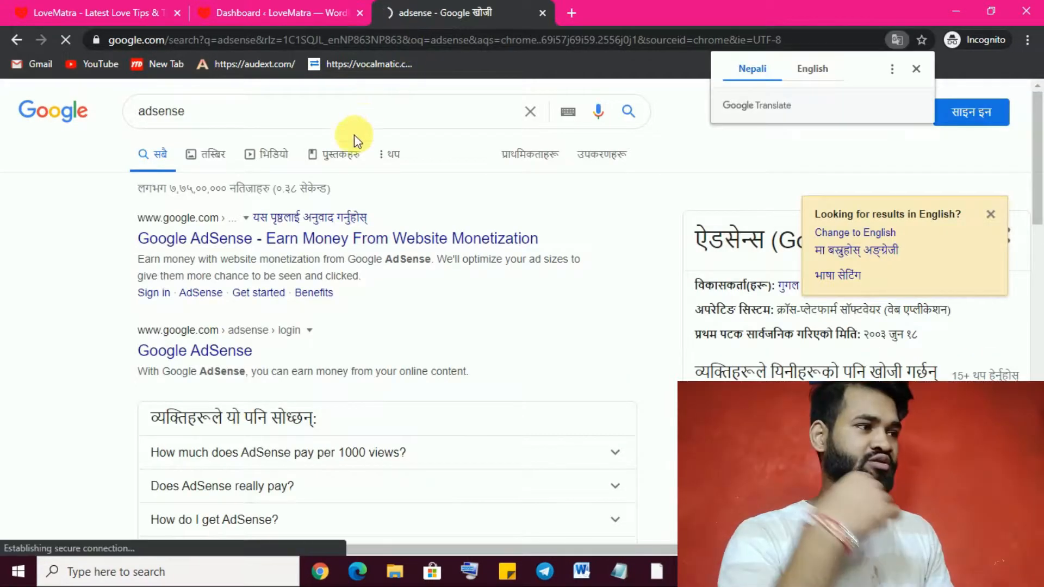
pyautogui.click(268, 242)
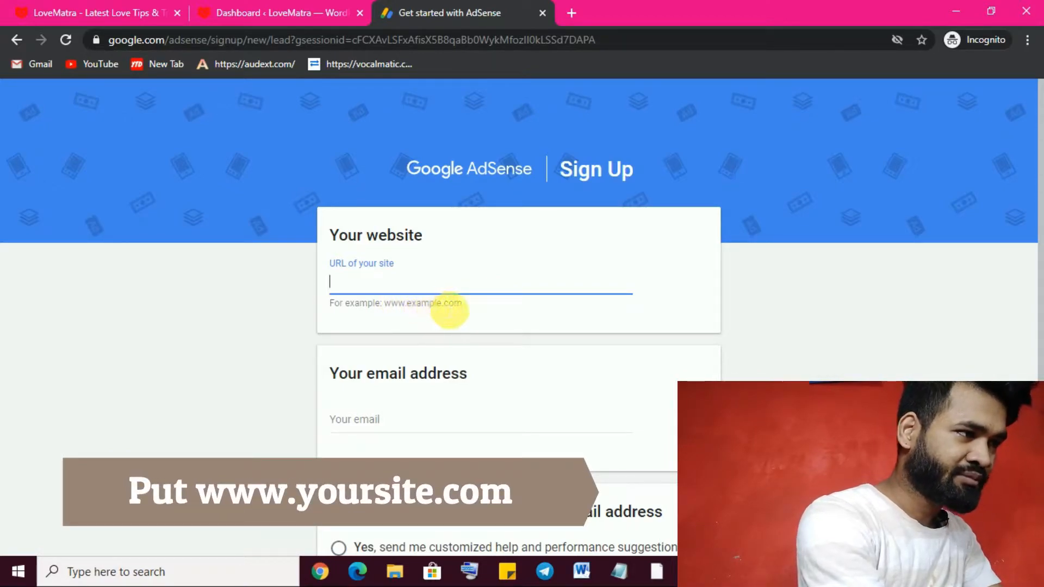
pyautogui.click(136, 12)
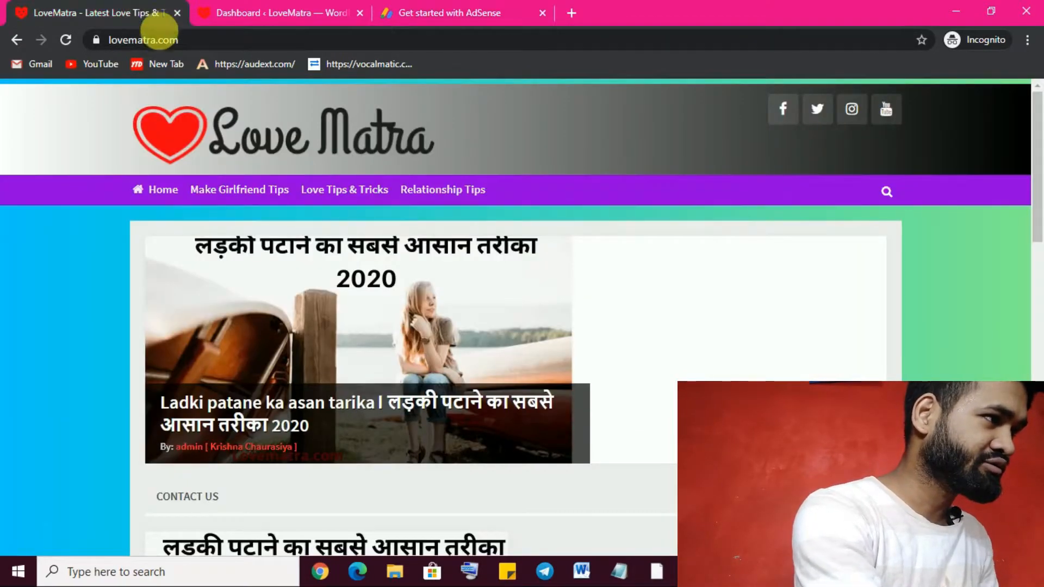
pyautogui.click(197, 42)
pyautogui.hotkey('ctrl', 'c')
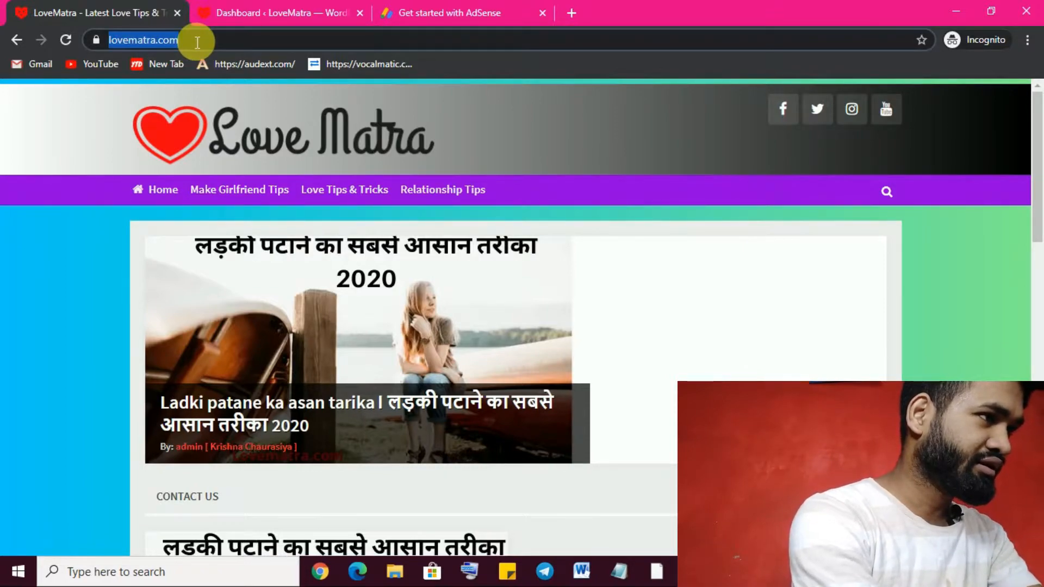
pyautogui.click(451, 6)
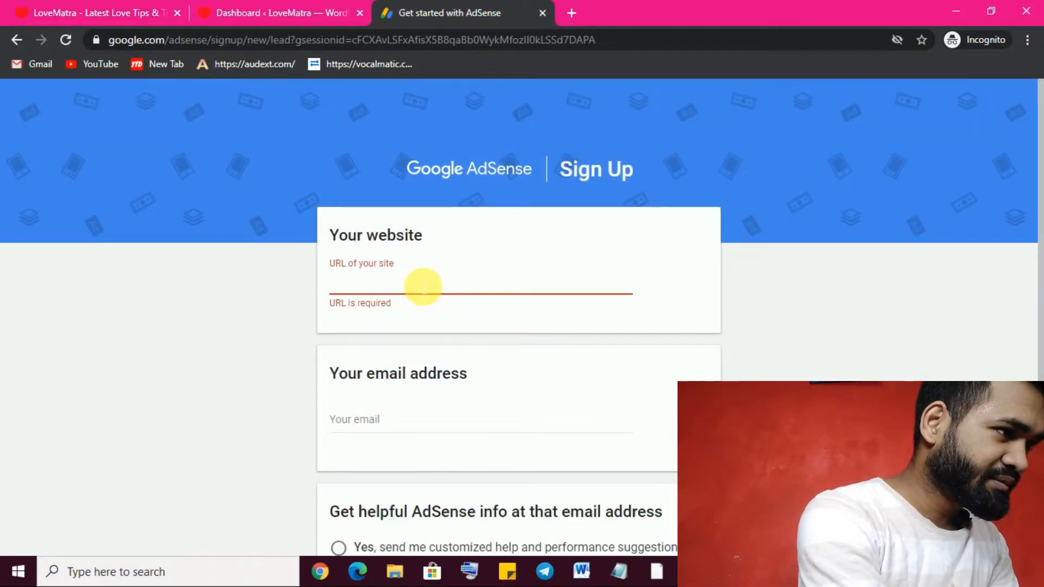
pyautogui.click(424, 283)
pyautogui.hotkey('ctrl', 'v')
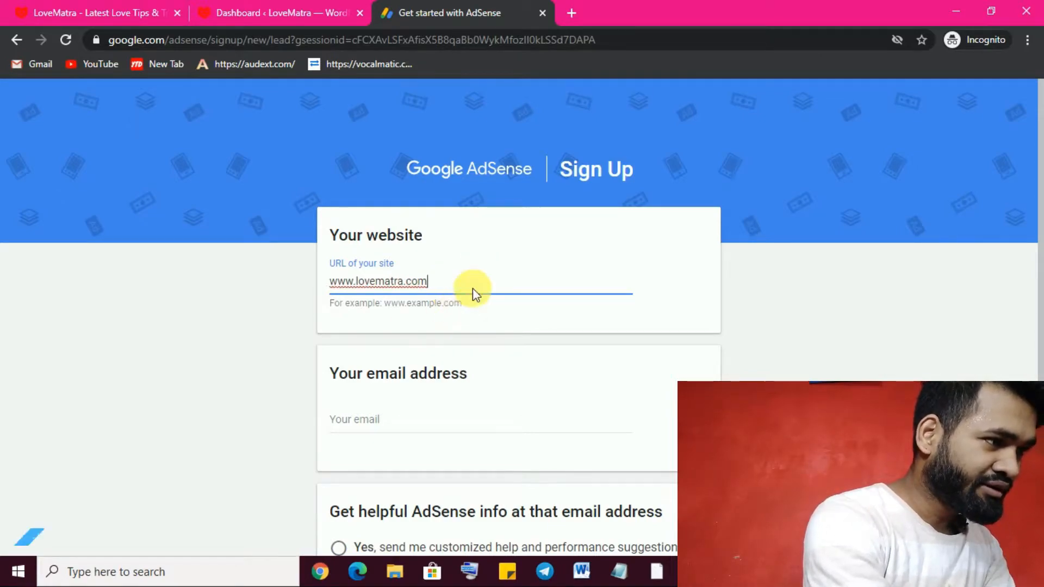
# - Enter the account e-mail address, choose Yes for customized help and performance suggestions, and continue the sign-up
pyautogui.click(374, 424)
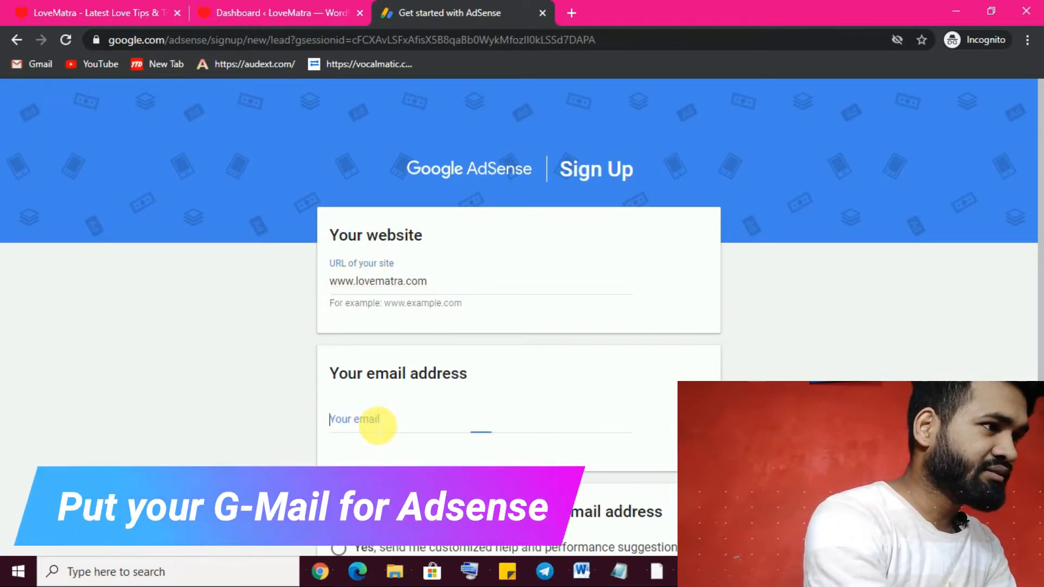
pyautogui.hotkey('ctrl', 'v')
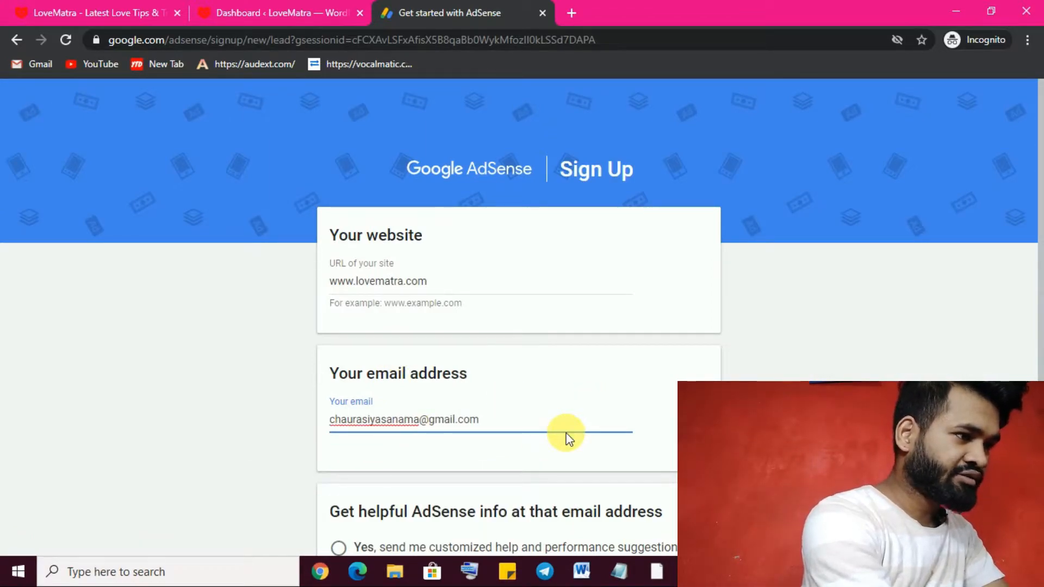
pyautogui.scroll(-3, 1040, 305)
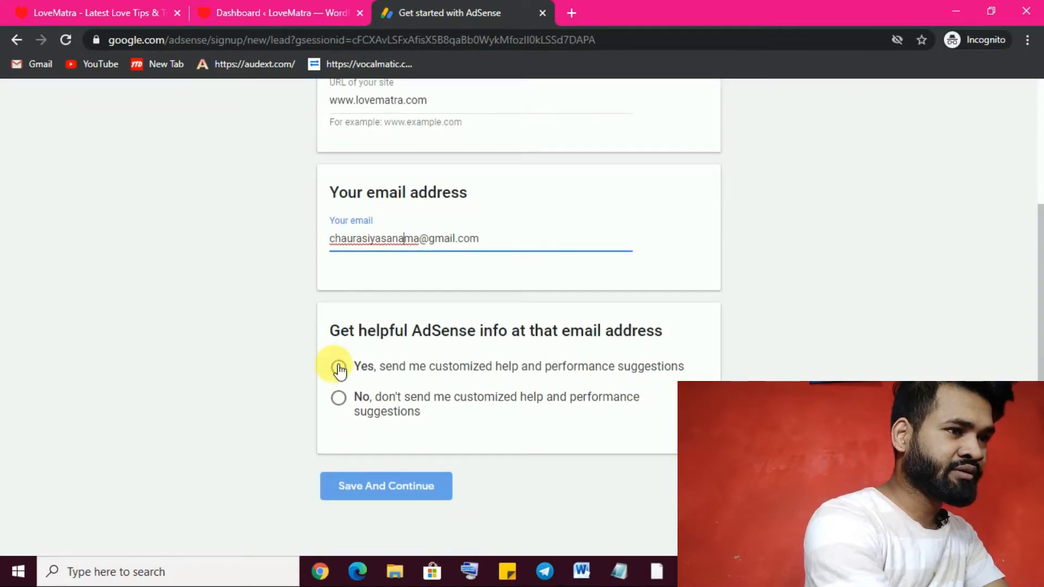
pyautogui.click(339, 368)
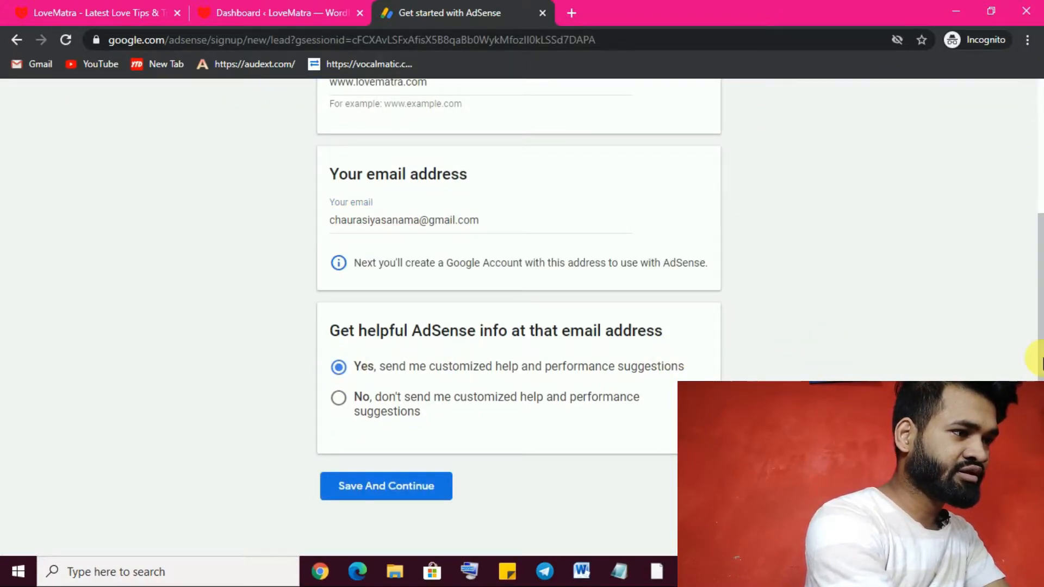
pyautogui.scroll(-1, 1041, 360)
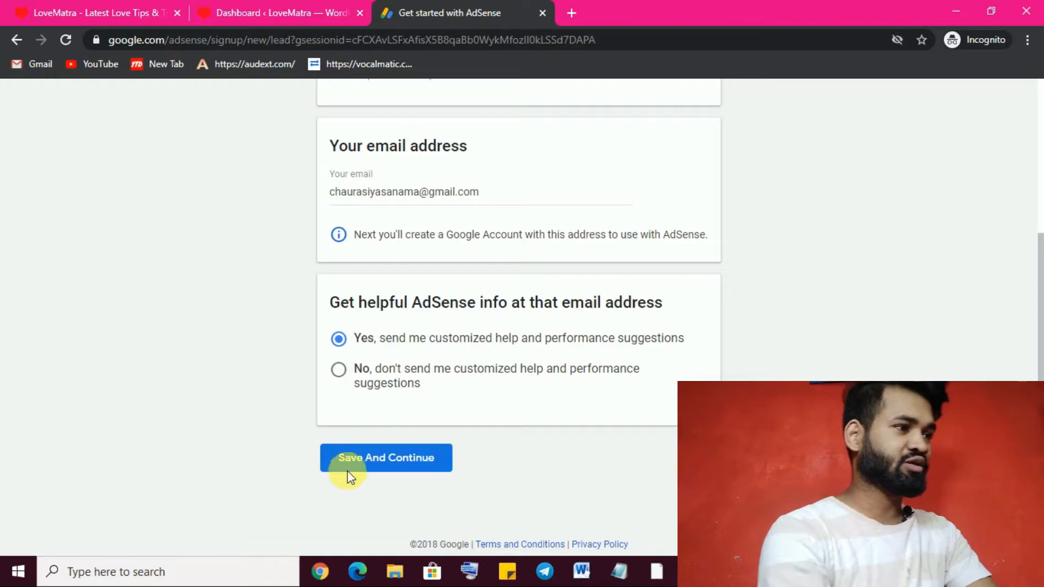
pyautogui.click(408, 460)
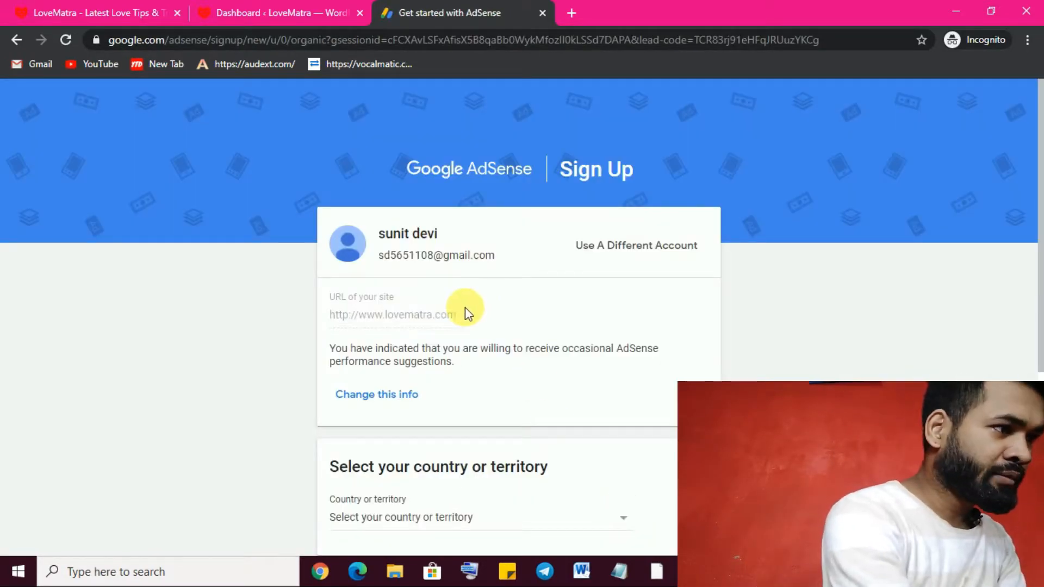
# - Set the country or territory to Nepal
pyautogui.moveTo(1040, 202); pyautogui.dragTo(1039, 323)
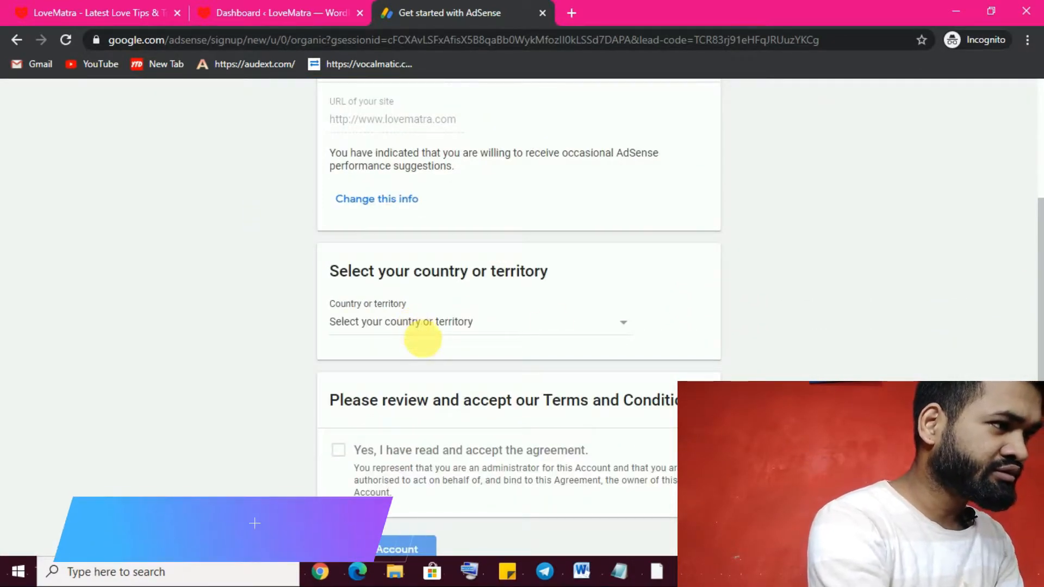
pyautogui.click(422, 333)
pyautogui.scroll(-20, 440, 353)
pyautogui.scroll(-1, 441, 355)
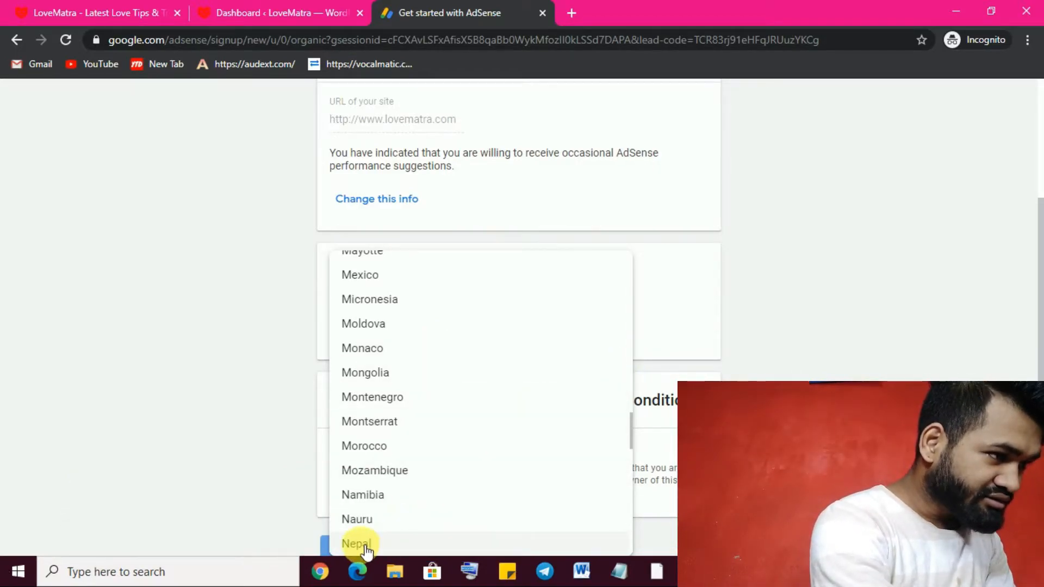
pyautogui.click(358, 544)
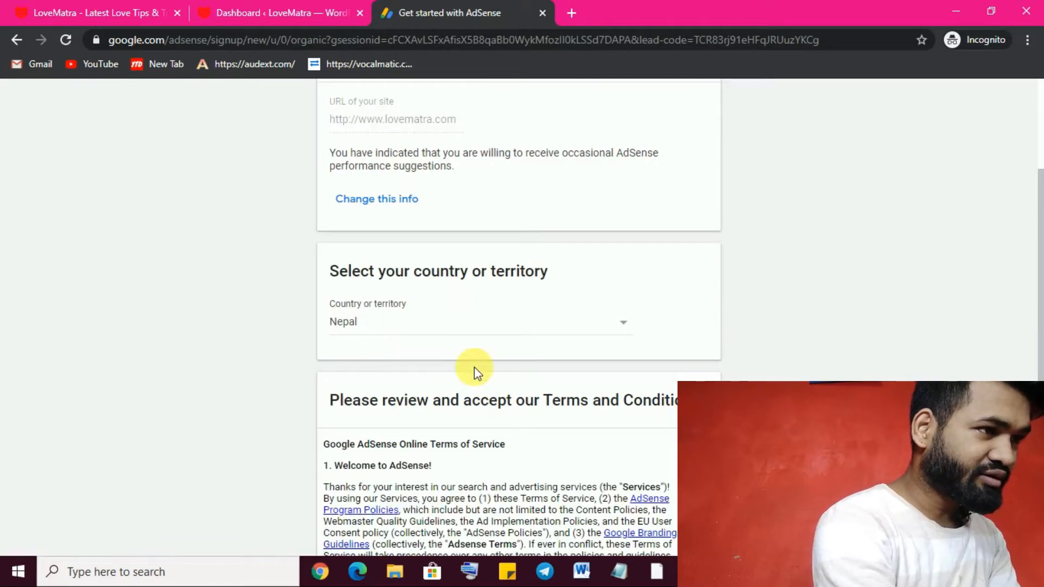
# - Read through to the end of the AdSense Terms and Conditions, accept the agreement and create the account
pyautogui.scroll(-5, 1040, 327)
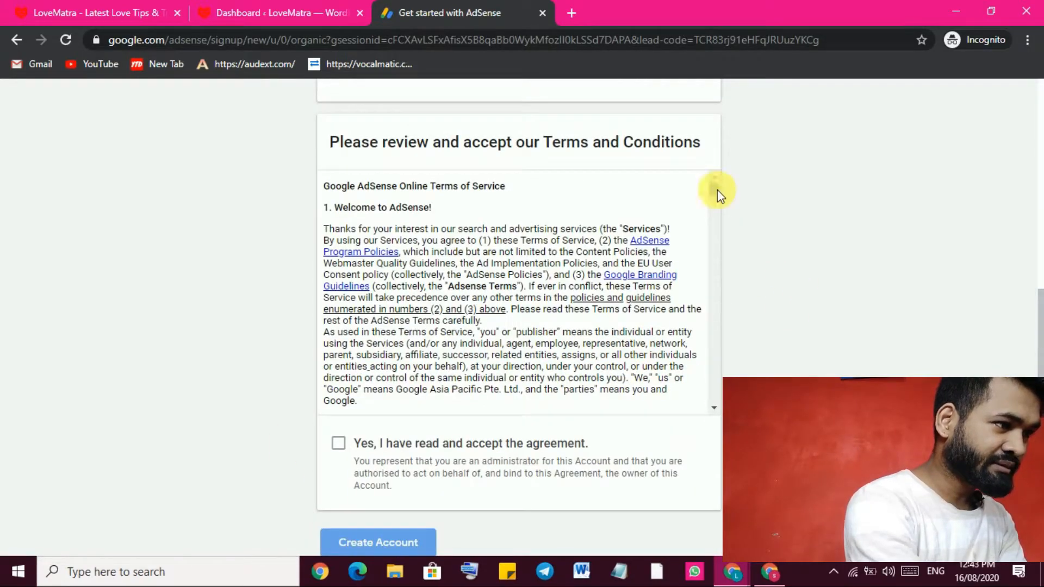
pyautogui.moveTo(714, 191); pyautogui.dragTo(716, 415)
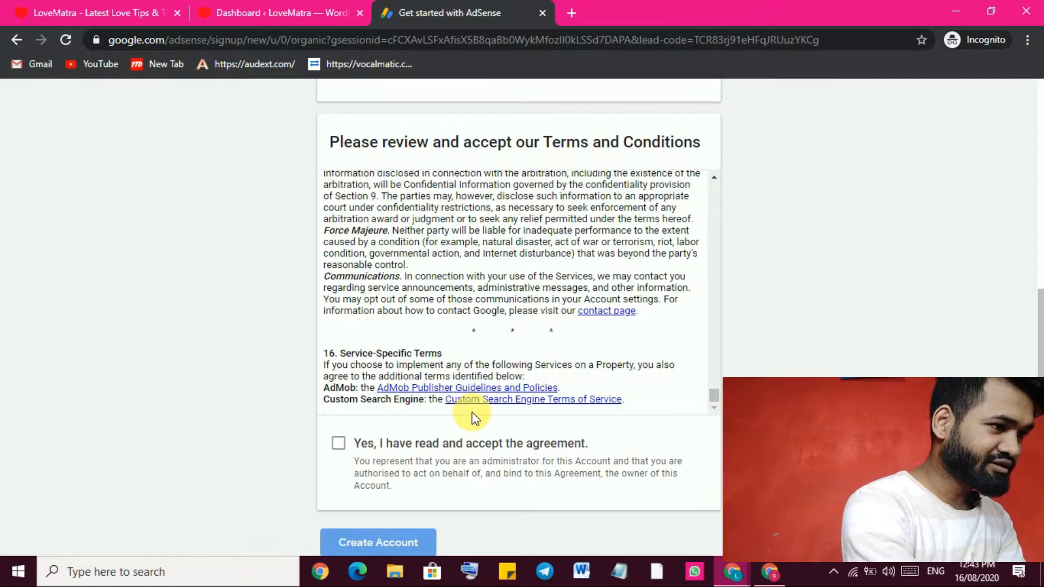
pyautogui.click(338, 445)
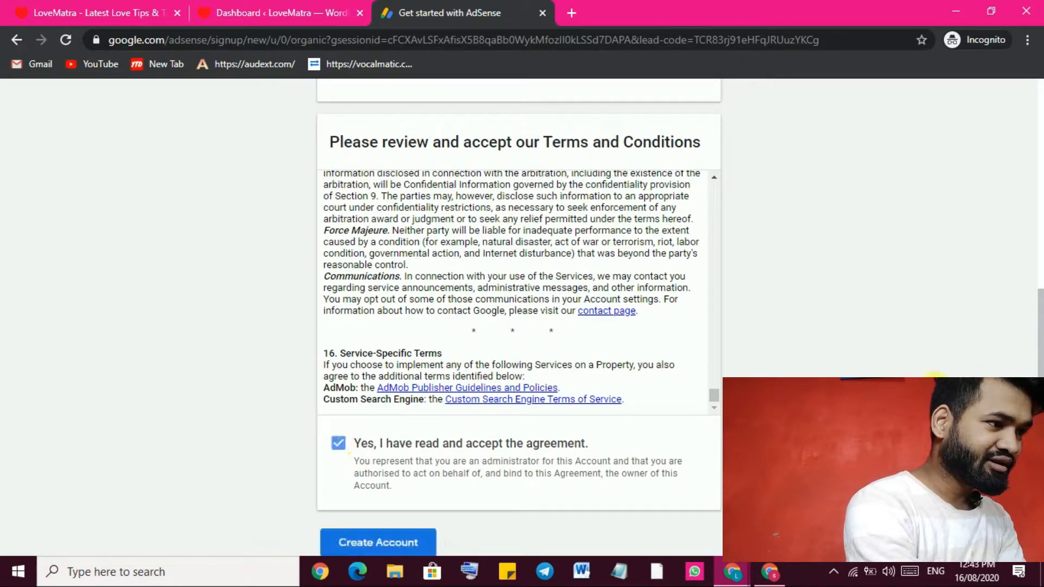
pyautogui.scroll(-2, 456, 439)
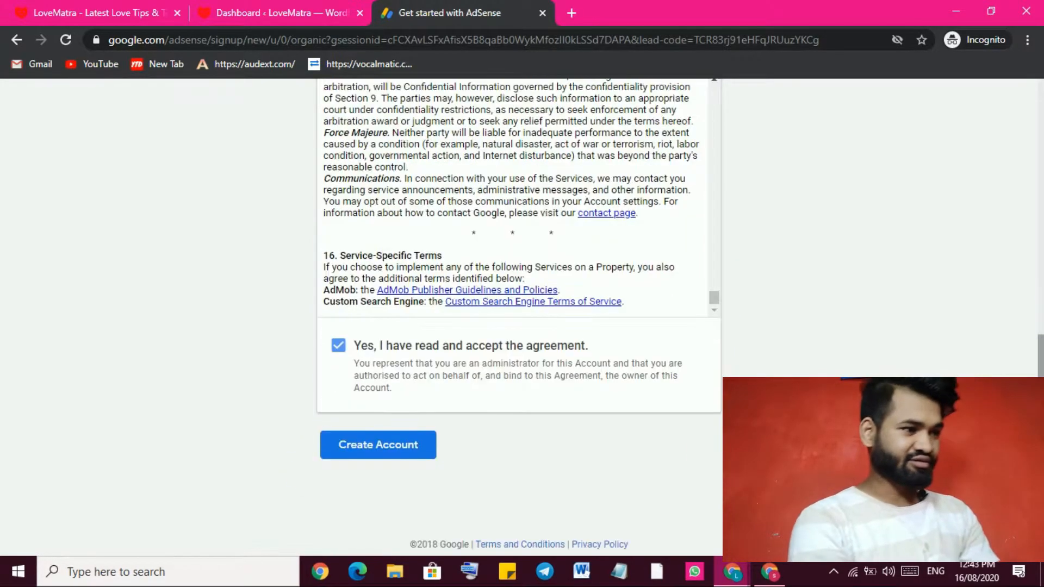
pyautogui.click(407, 444)
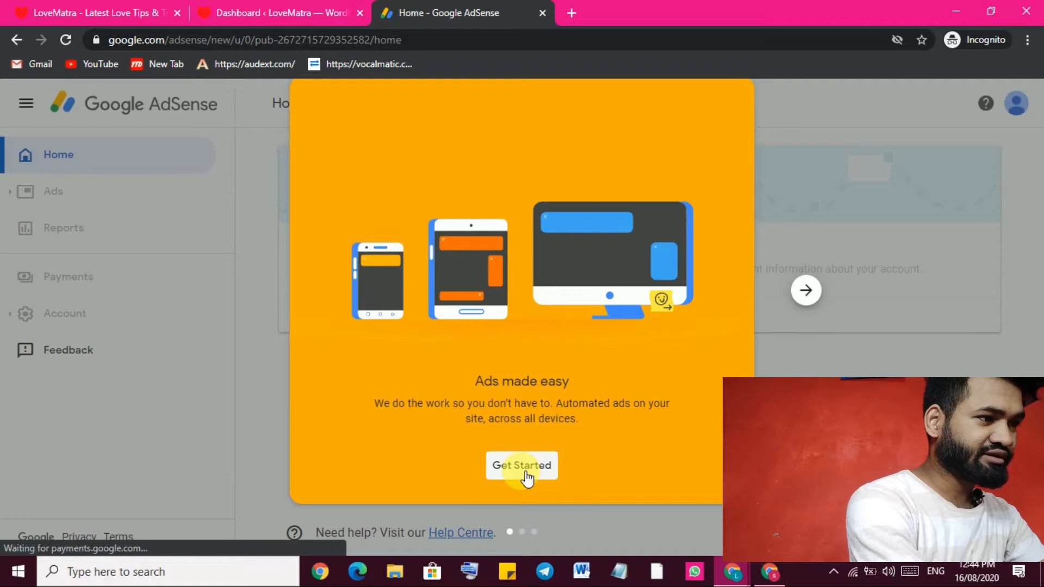
# - Dismiss the welcome introduction and fill in the payment address details with the customer's name, both address lines, town and postcode
pyautogui.click(524, 472)
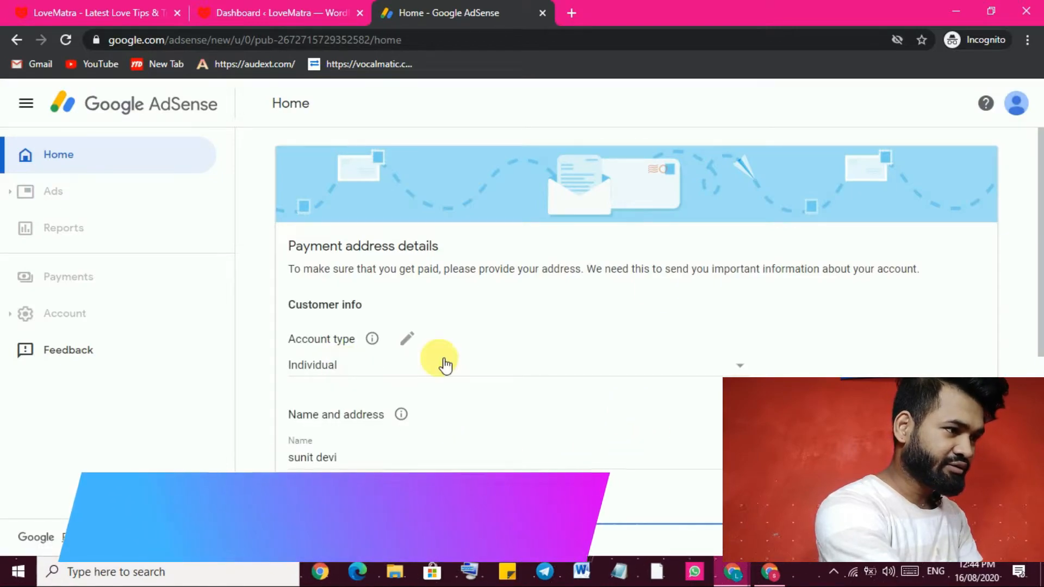
pyautogui.moveTo(1033, 226); pyautogui.dragTo(1034, 394)
pyautogui.click(326, 284)
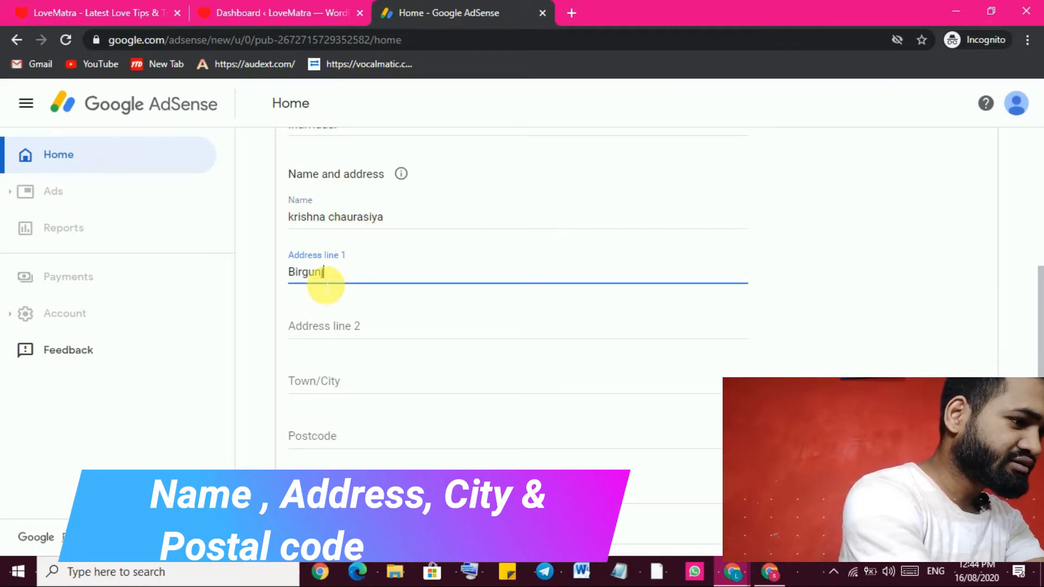
pyautogui.click(336, 335)
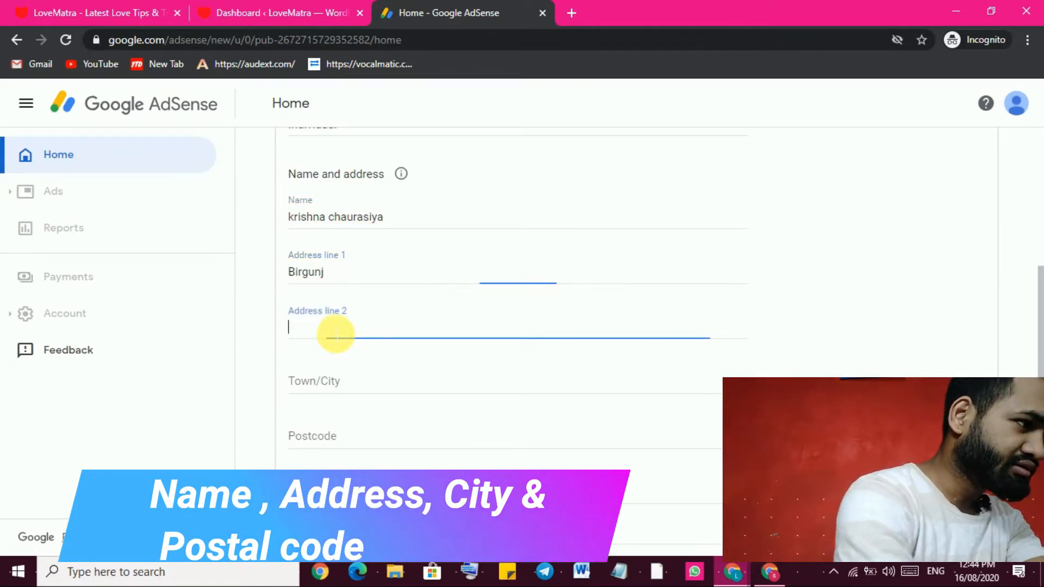
pyautogui.write('Birgun j')
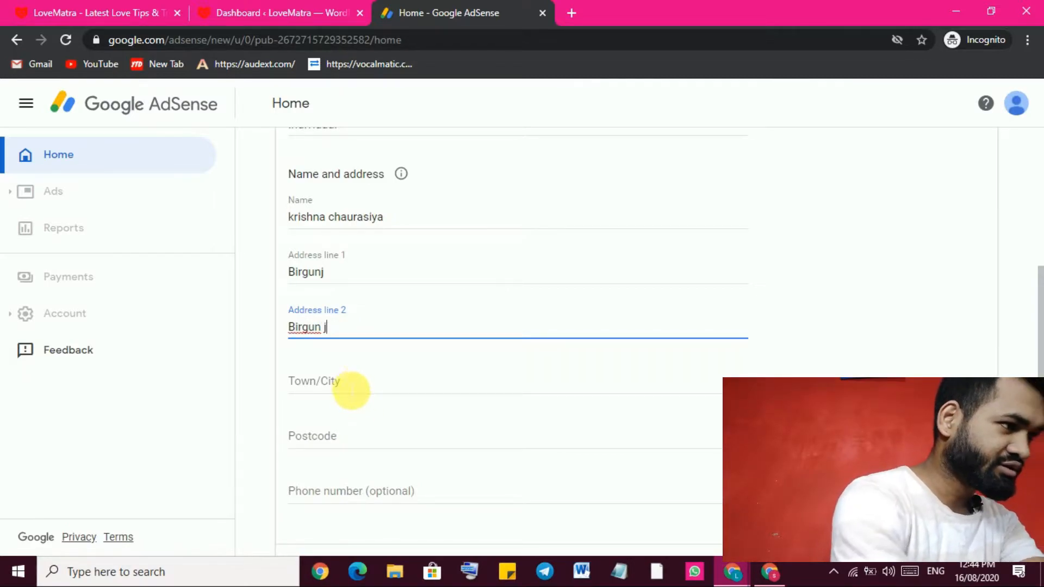
pyautogui.click(351, 390)
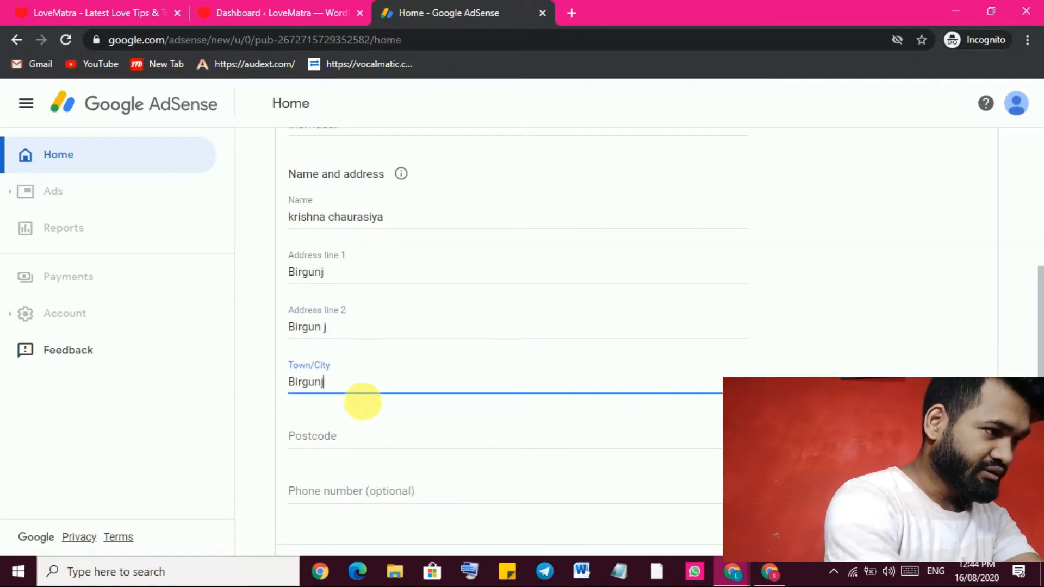
pyautogui.click(358, 439)
pyautogui.write('44')
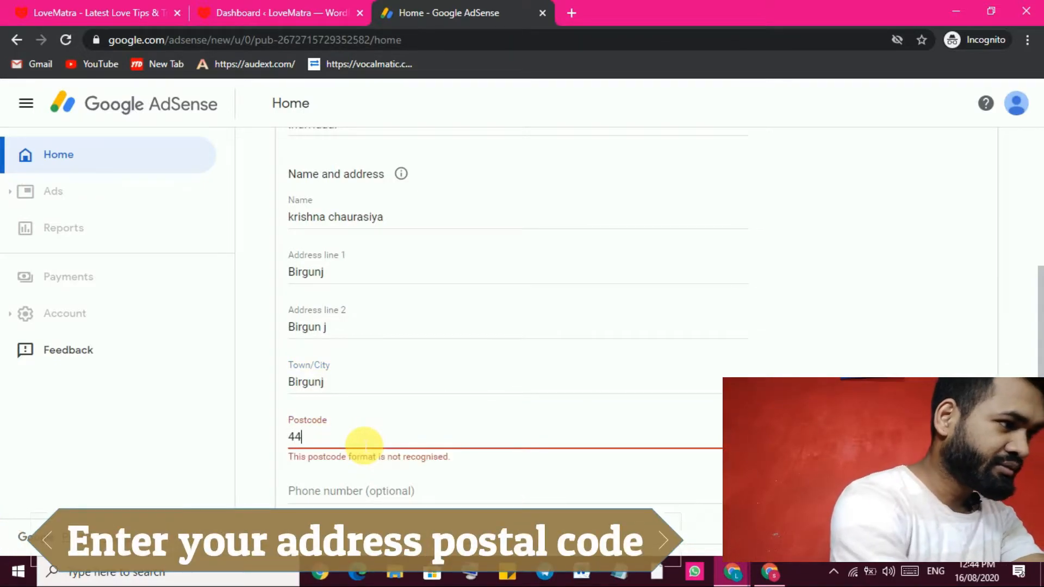
pyautogui.write('300')
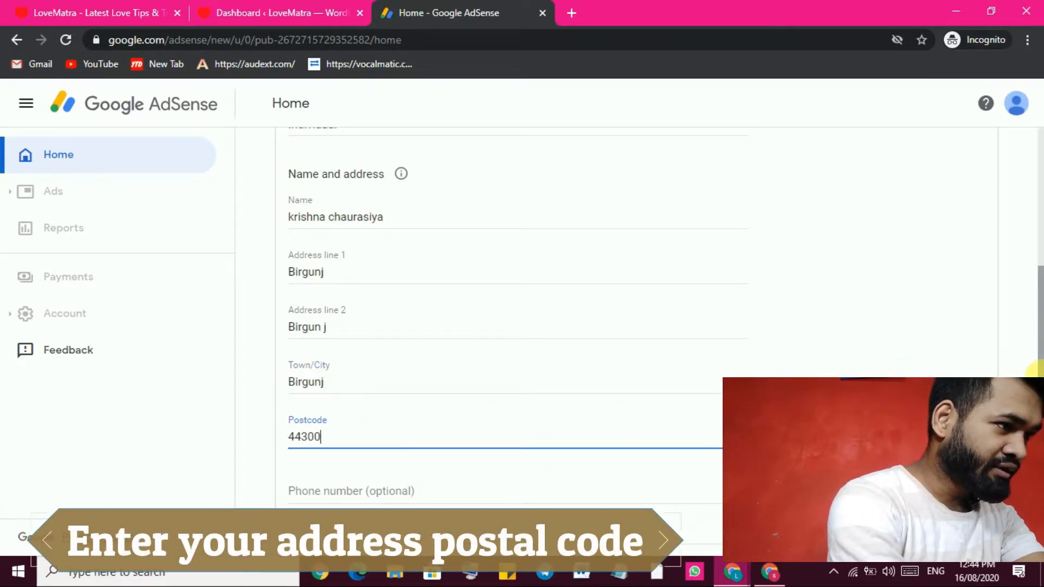
# - Submit the payment address details with the contact phone number and verify it with the 6-digit verification code
pyautogui.scroll(-2, 528, 382)
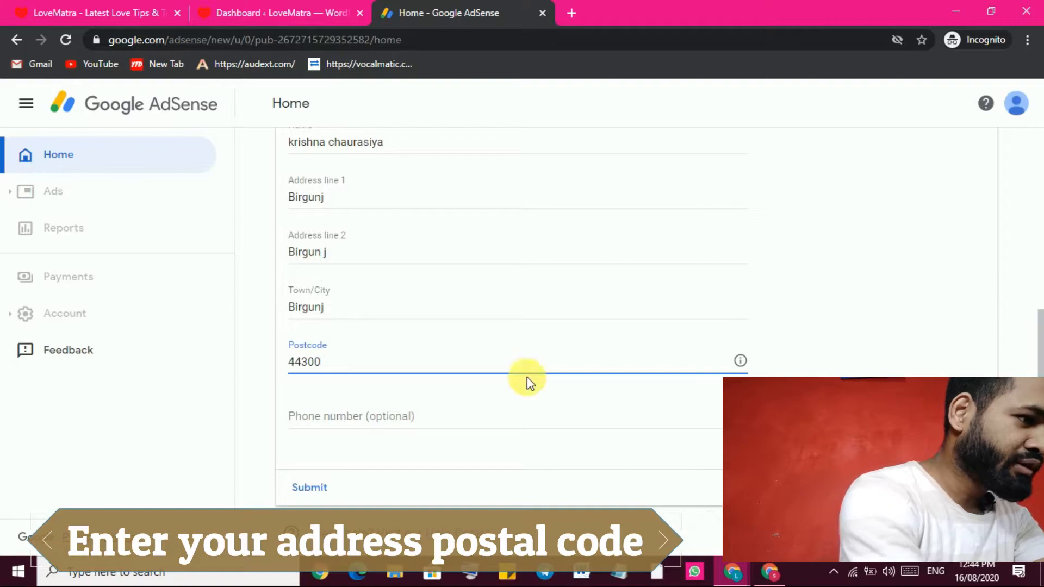
pyautogui.click(407, 422)
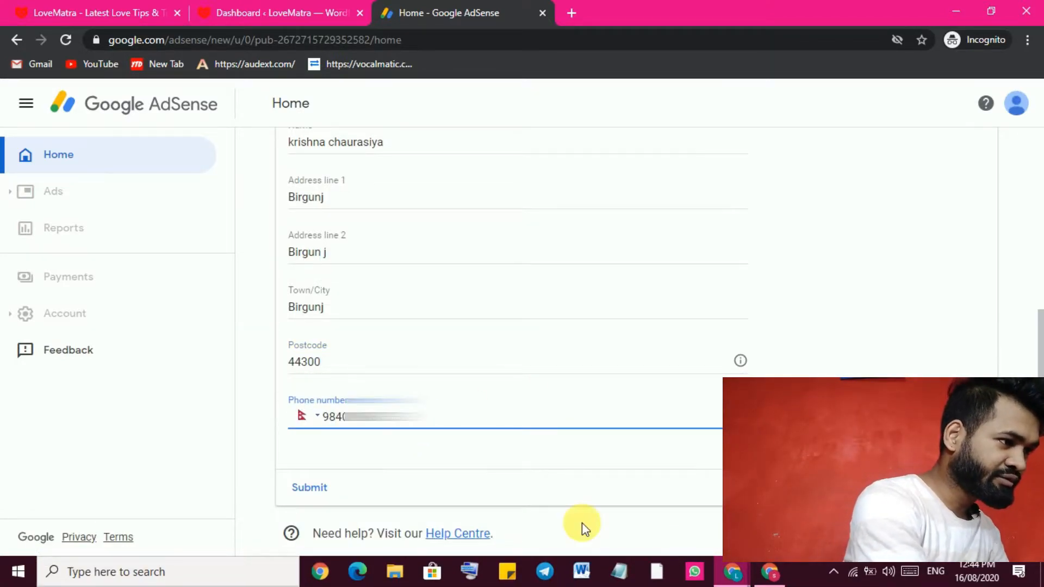
pyautogui.click(320, 492)
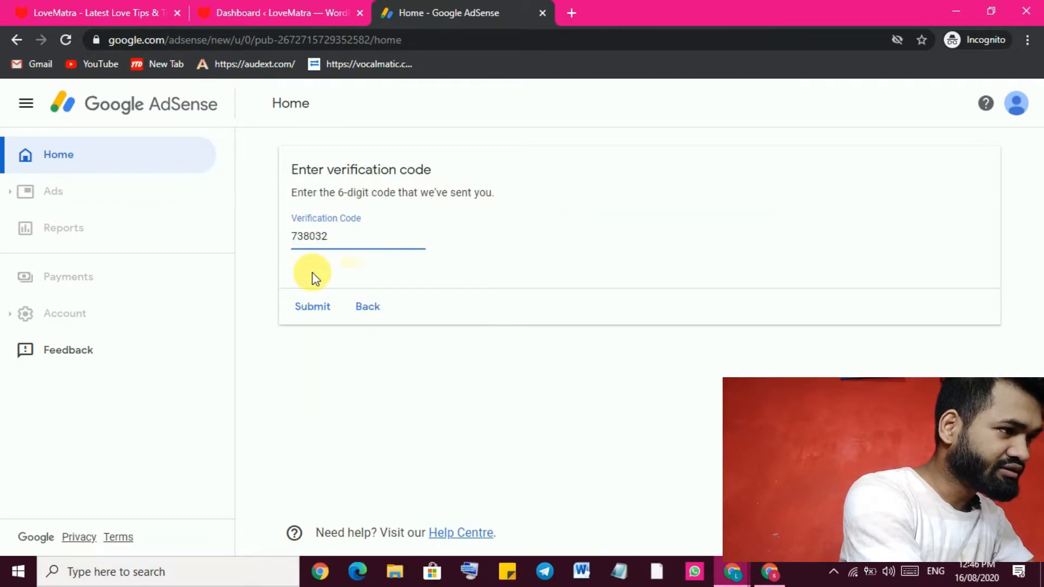
pyautogui.click(306, 308)
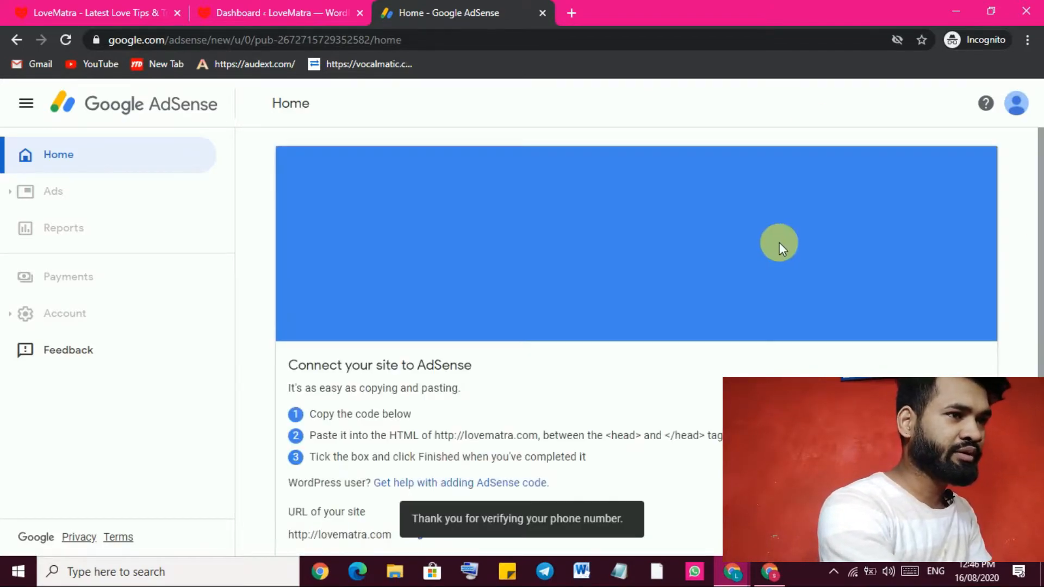
# - Copy the AdSense code for lovematra.com to the clipboard and switch to the LoveMatra website
pyautogui.moveTo(1039, 291); pyautogui.dragTo(1039, 389)
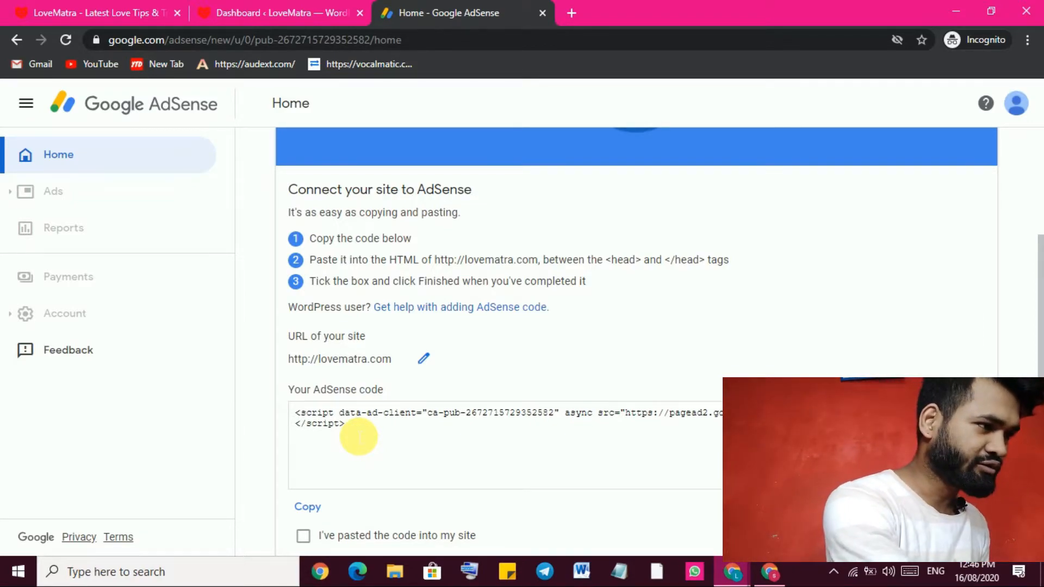
pyautogui.moveTo(359, 436); pyautogui.dragTo(326, 438)
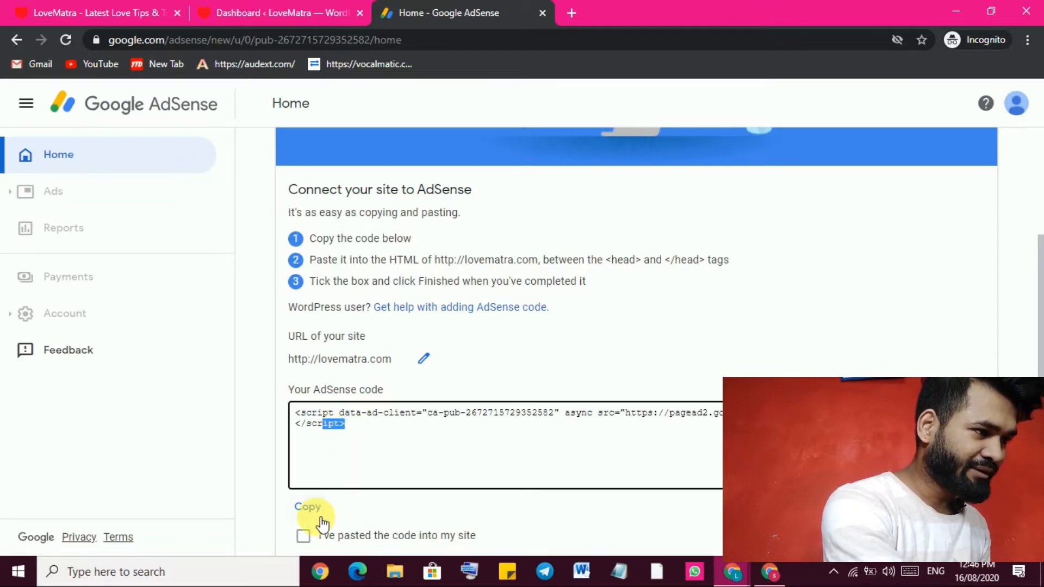
pyautogui.click(307, 506)
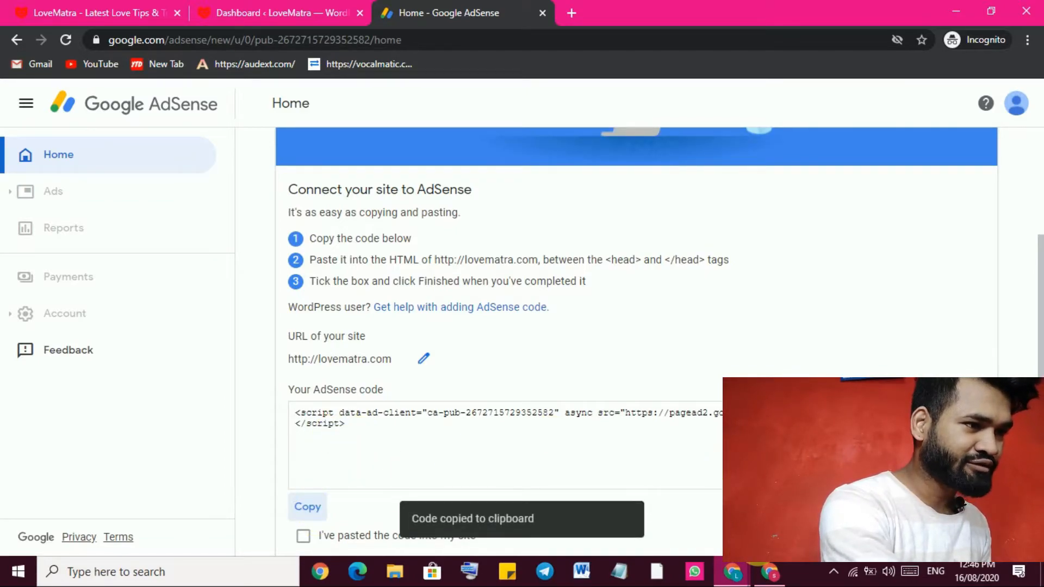
pyautogui.moveTo(727, 583)
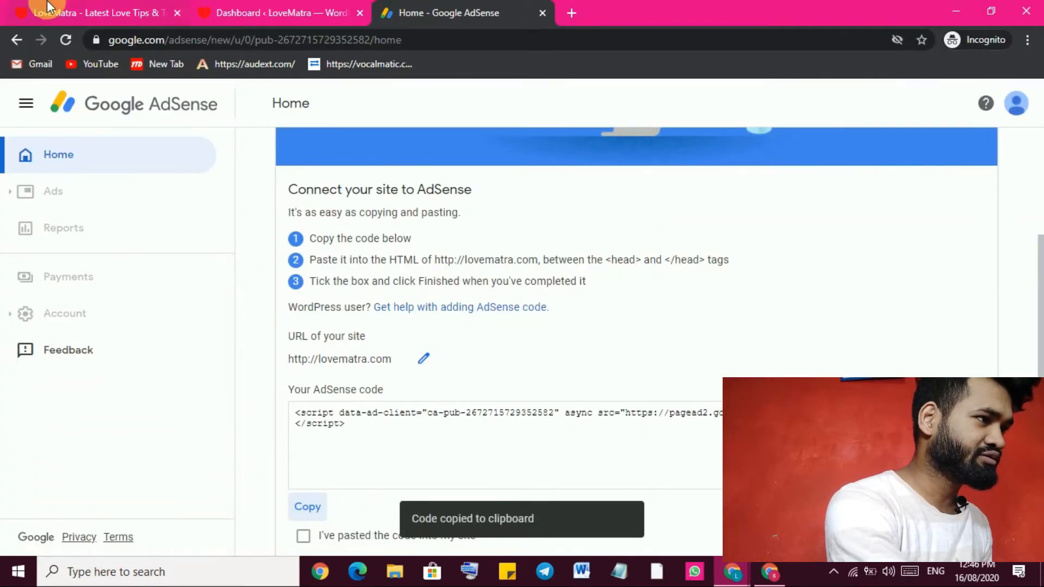
pyautogui.click(71, 12)
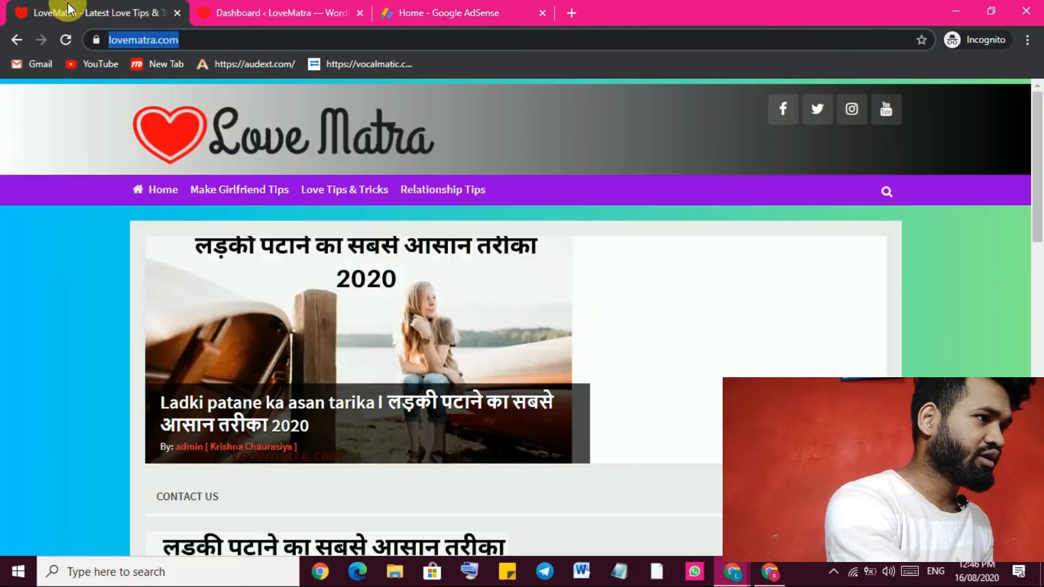
# - Switch to the LoveMatra WordPress dashboard and open the Bridge theme's header.php in the Theme Editor
pyautogui.click(279, 12)
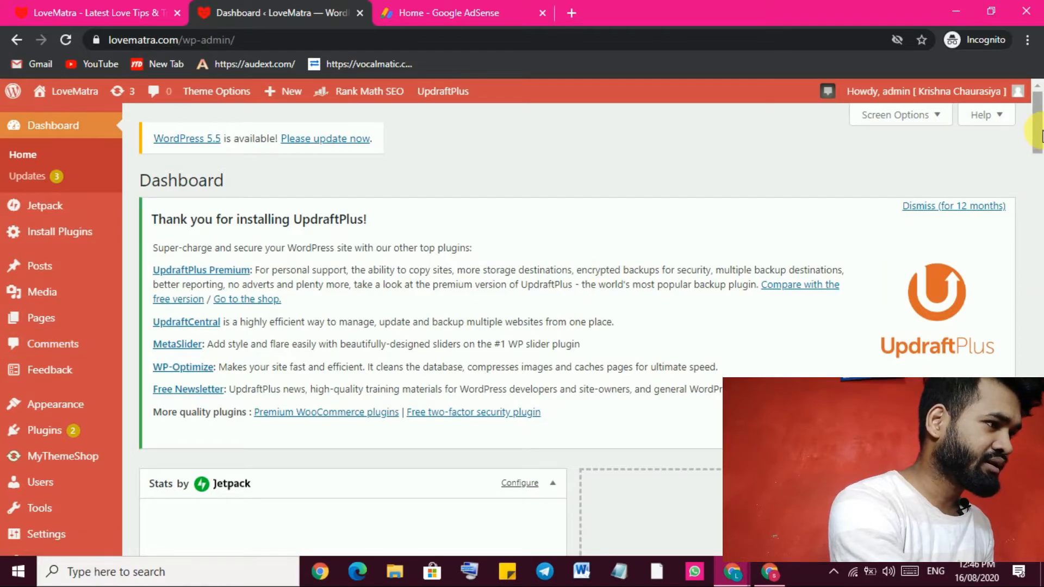
pyautogui.scroll(-2, 1032, 205)
pyautogui.moveTo(33, 298)
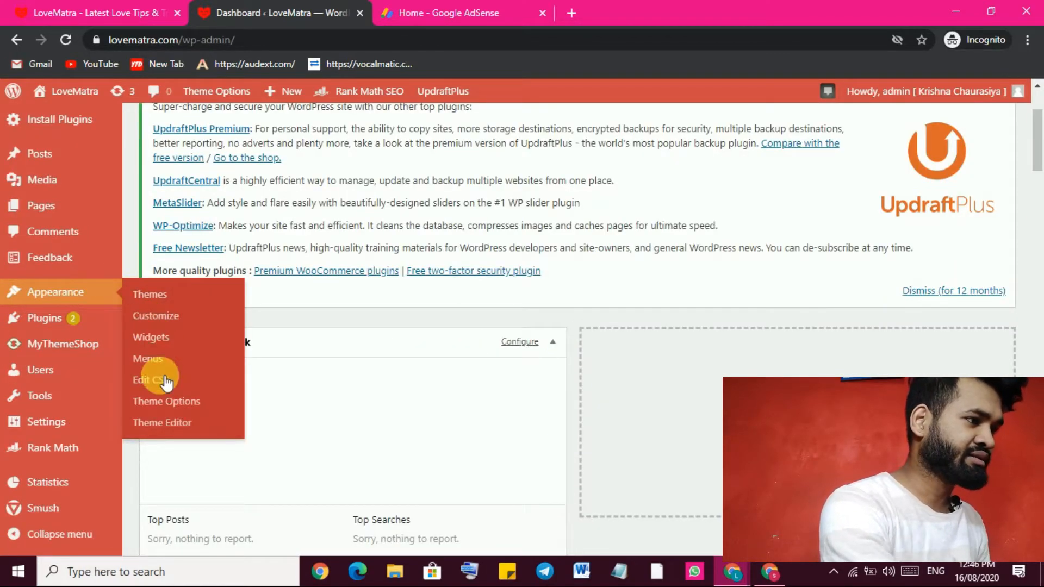
pyautogui.click(173, 420)
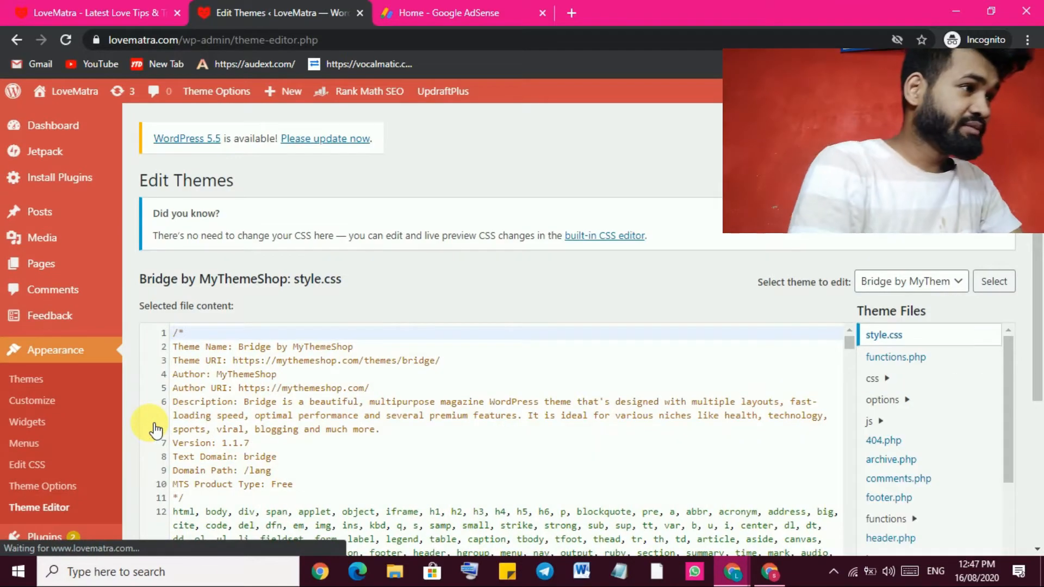
pyautogui.scroll(-3, 1040, 405)
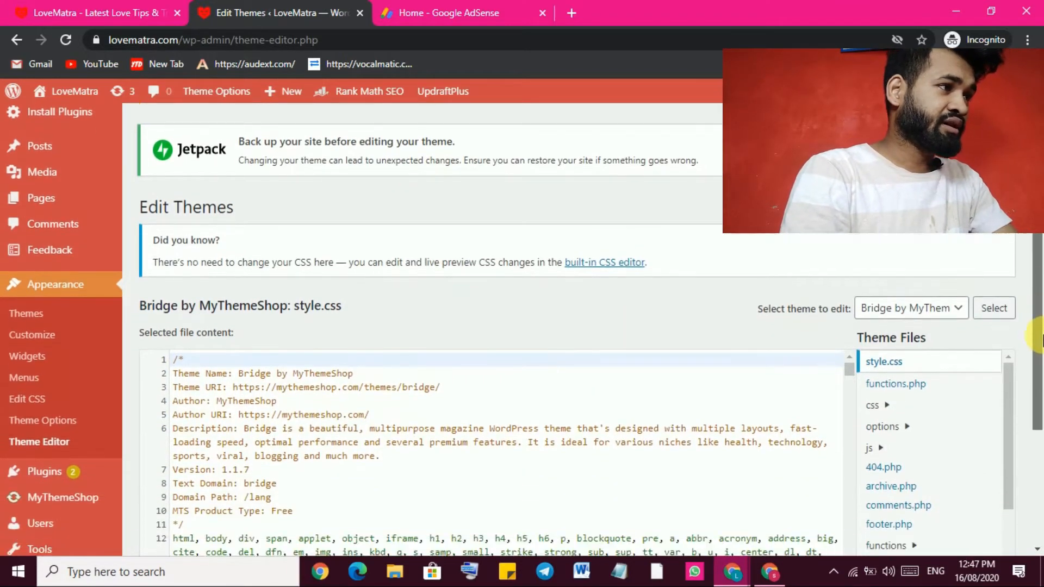
pyautogui.moveTo(1042, 404); pyautogui.dragTo(1040, 454)
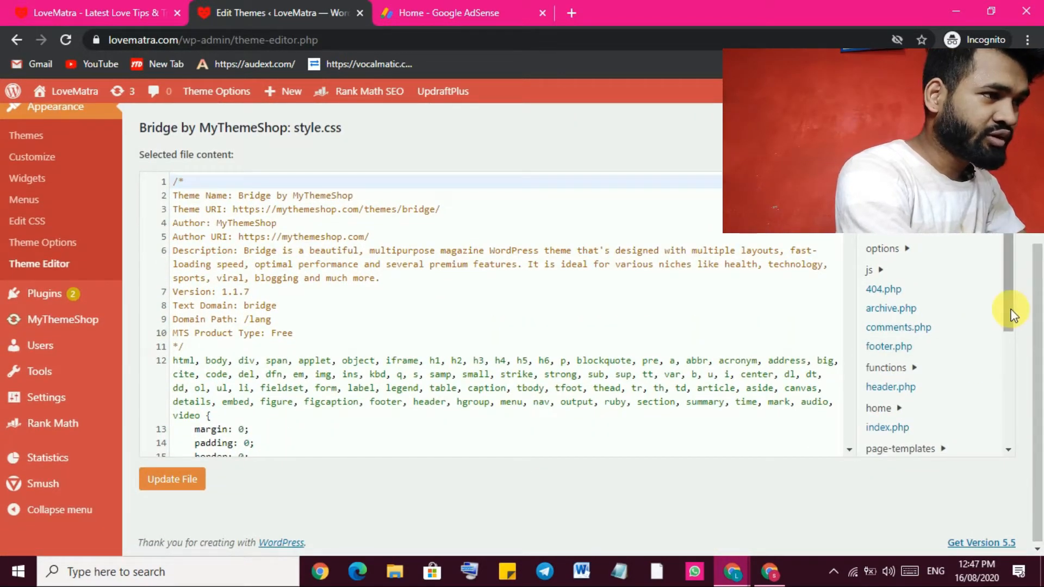
pyautogui.moveTo(1011, 312); pyautogui.dragTo(1014, 349)
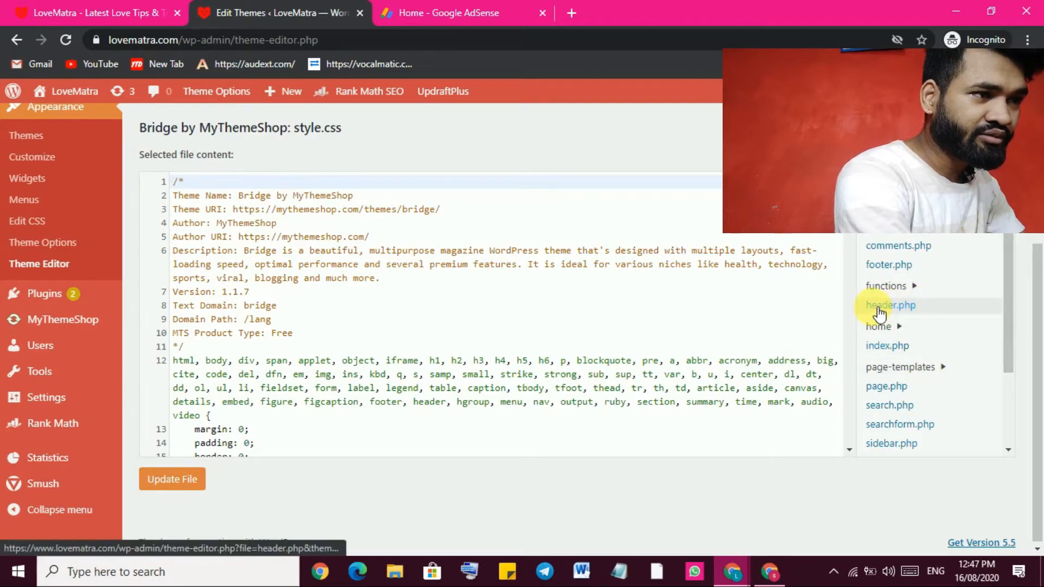
pyautogui.click(894, 308)
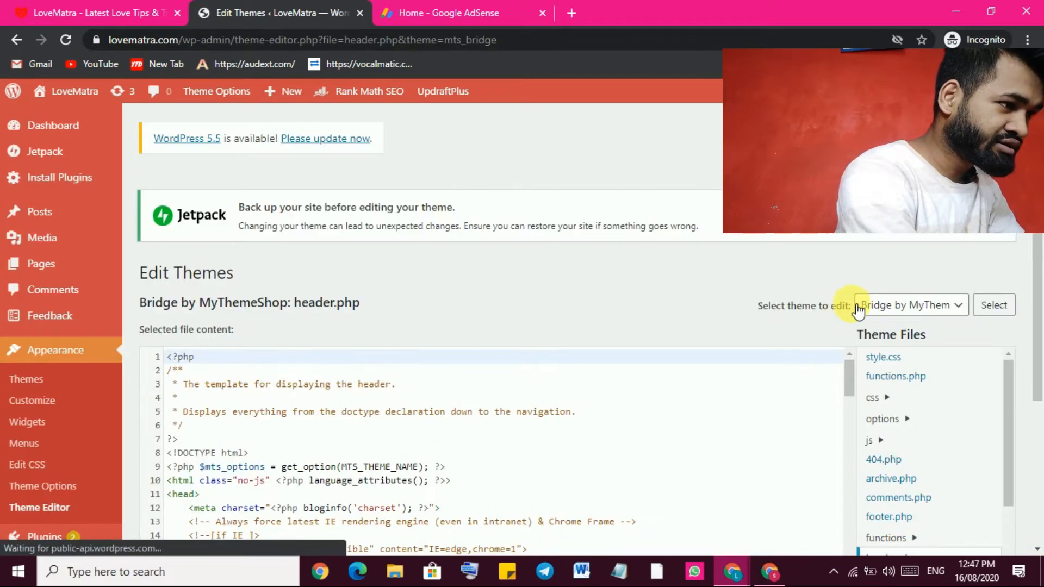
# - Paste the AdSense code on a new line after wp_head() and before the closing head tag, and update header.php
pyautogui.scroll(-3, 1040, 244)
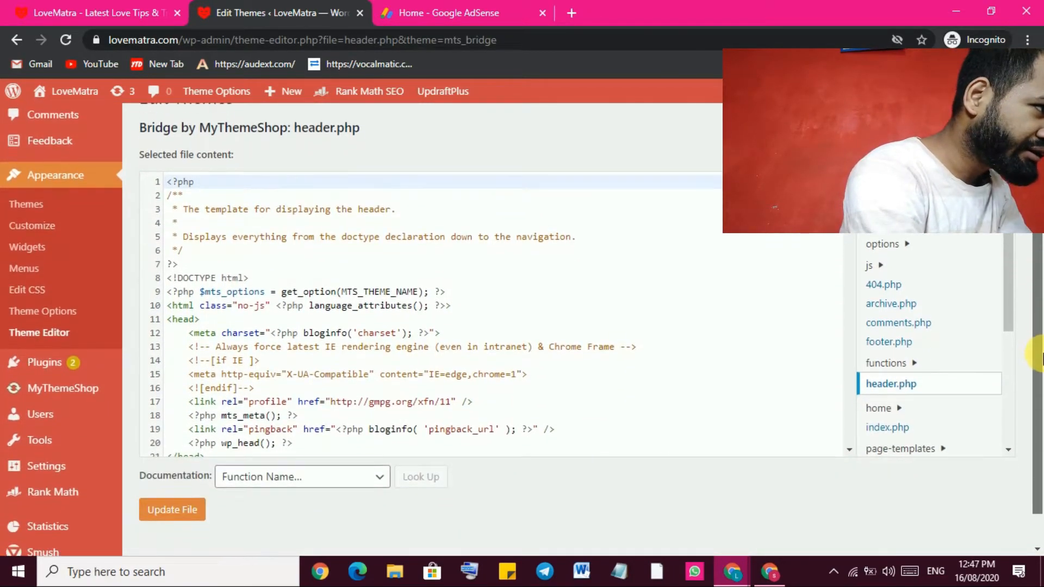
pyautogui.scroll(-1, 854, 235)
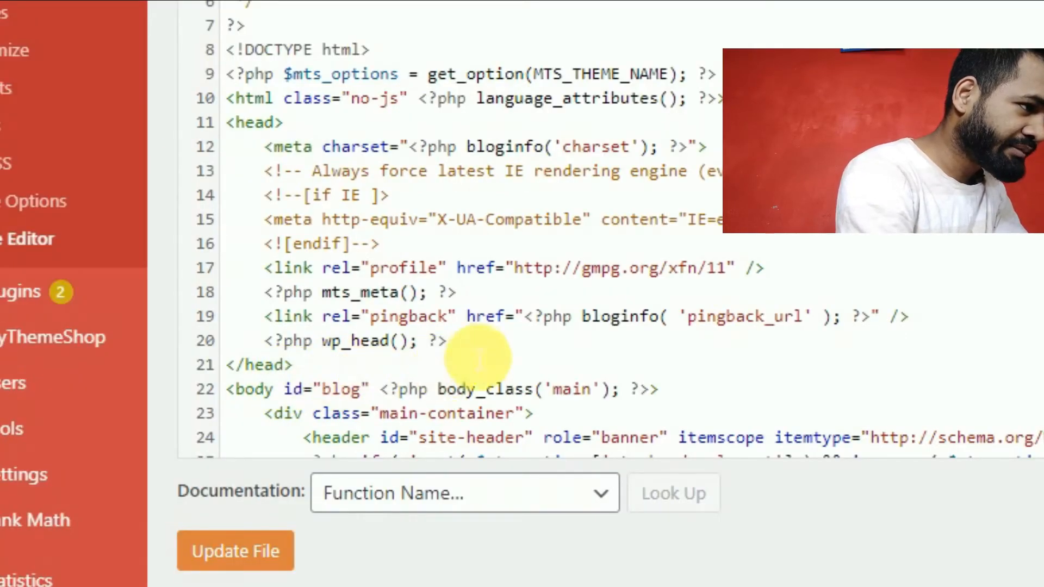
pyautogui.click(482, 349)
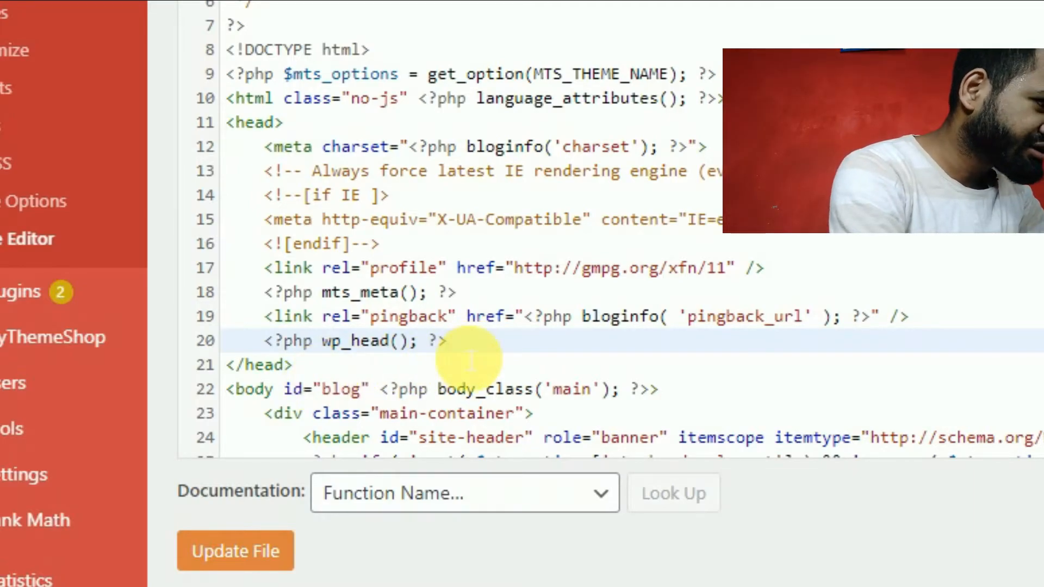
pyautogui.press('Return')
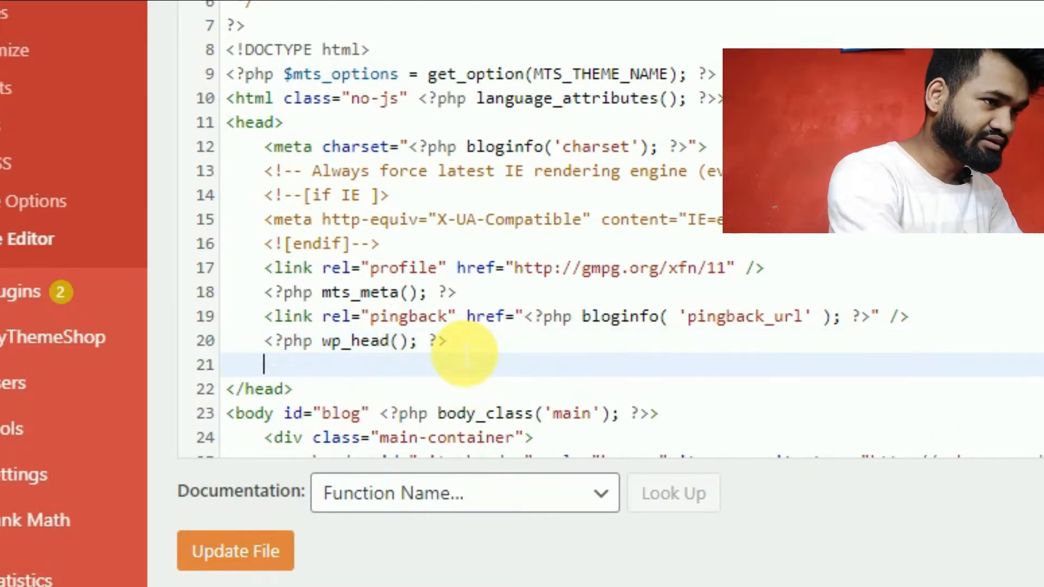
pyautogui.hotkey('ctrl', 'v')
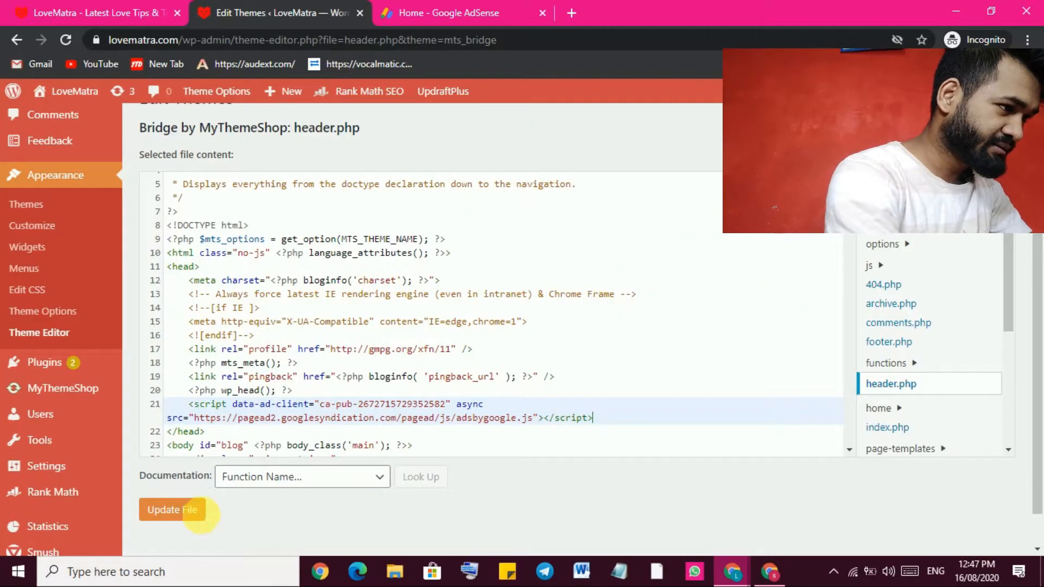
pyautogui.click(180, 510)
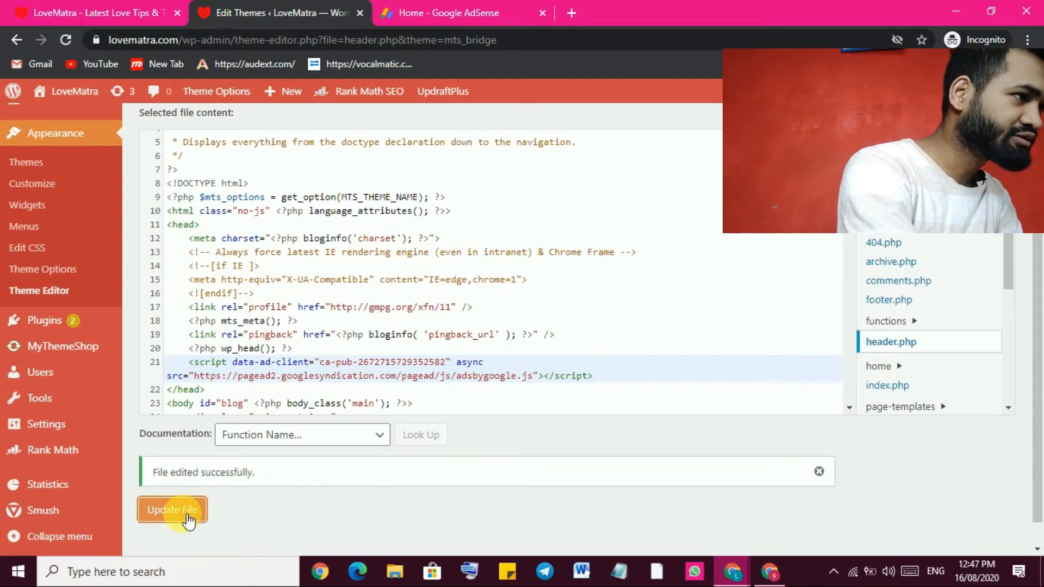
# - Return to Google AdSense, confirm that the code has been pasted into the site, submit it and acknowledge the result
pyautogui.click(471, 17)
pyautogui.moveTo(1039, 304); pyautogui.dragTo(1043, 381)
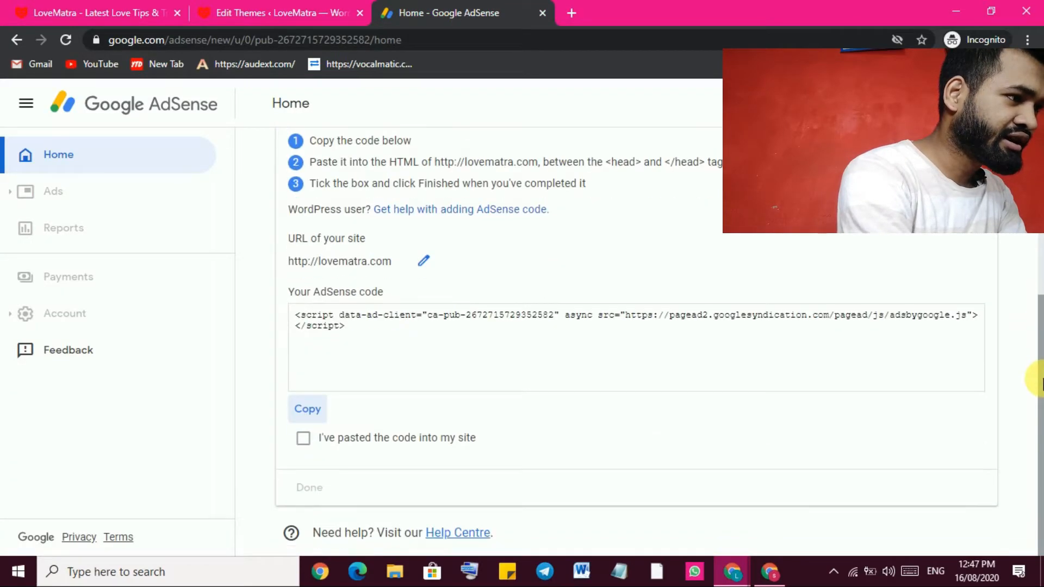
pyautogui.click(314, 444)
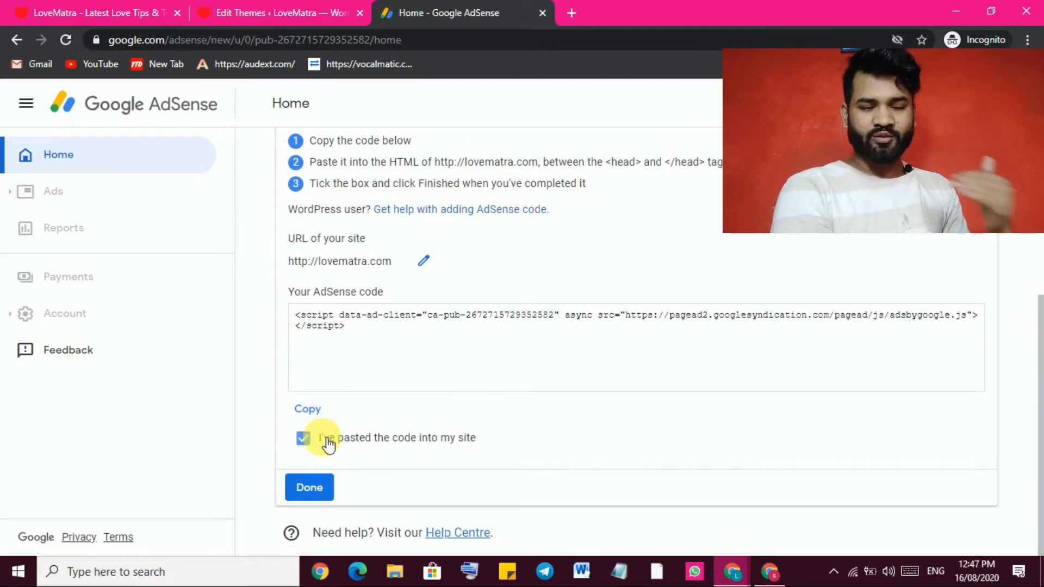
pyautogui.click(321, 501)
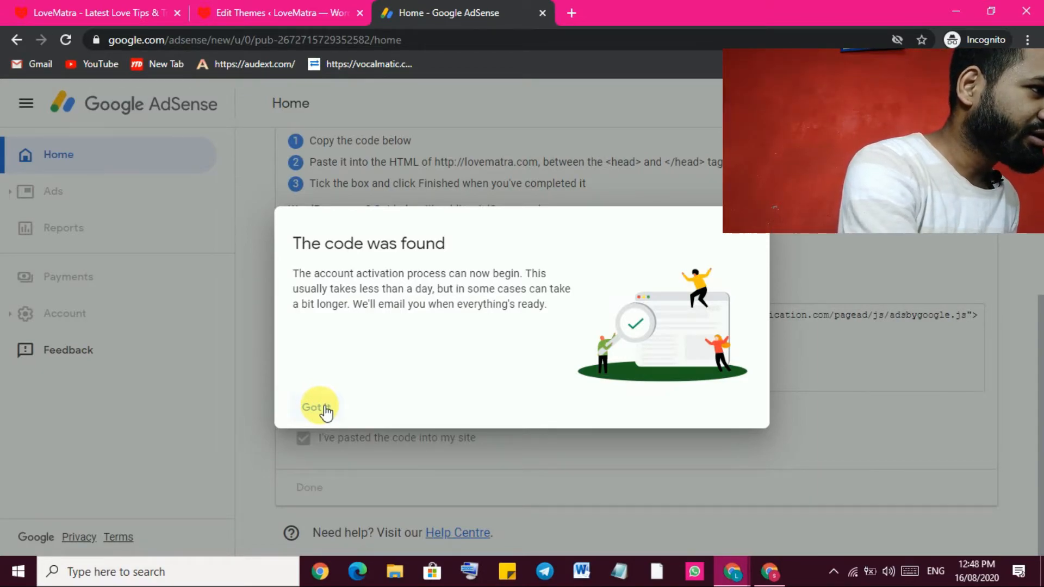
pyautogui.click(325, 412)
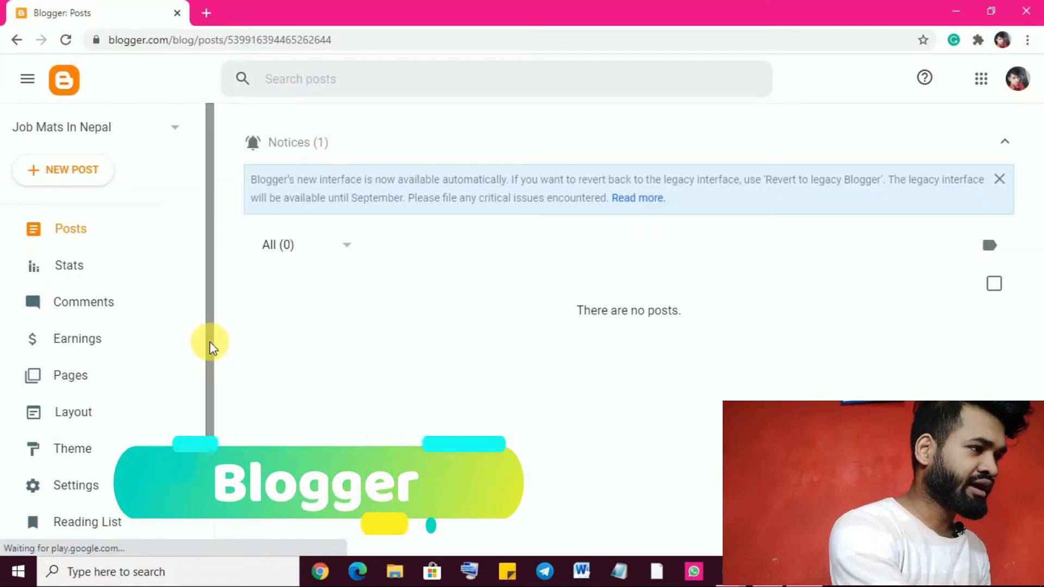
# - Open the current theme of the Job Mats In Nepal blog in Blogger for HTML editing
pyautogui.scroll(-2, 210, 346)
pyautogui.click(96, 342)
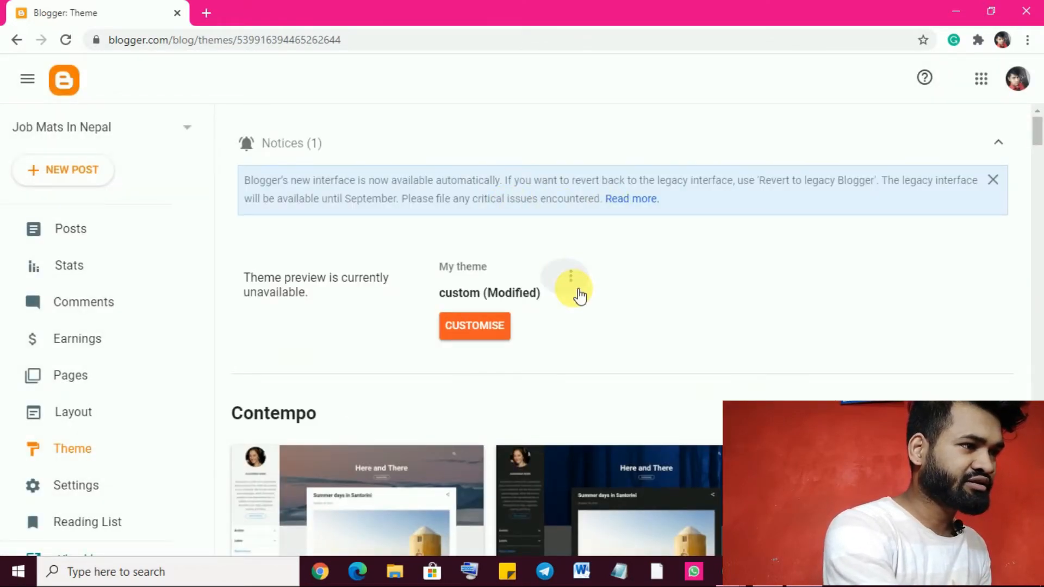
pyautogui.click(578, 288)
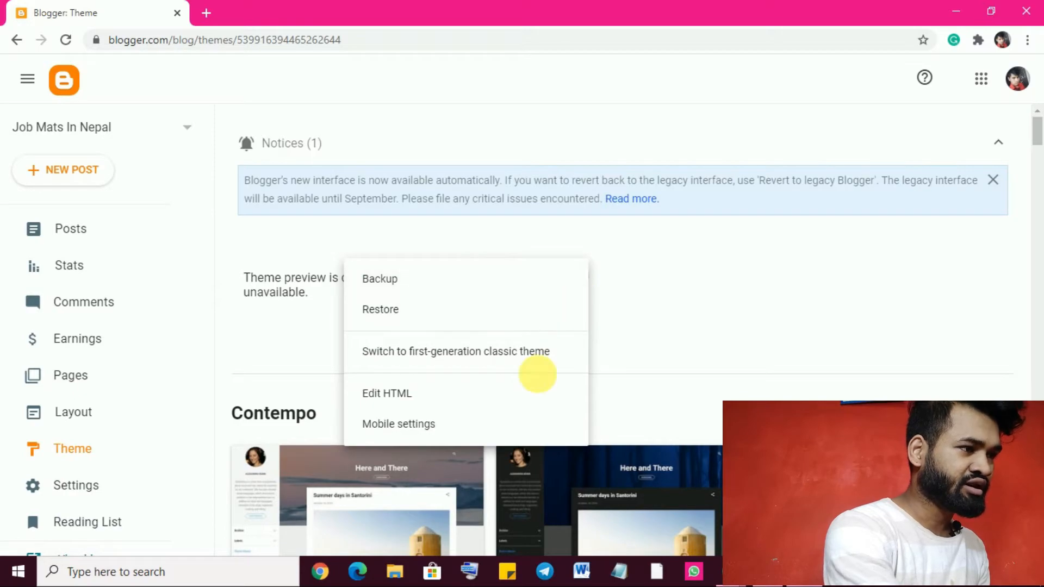
pyautogui.click(410, 399)
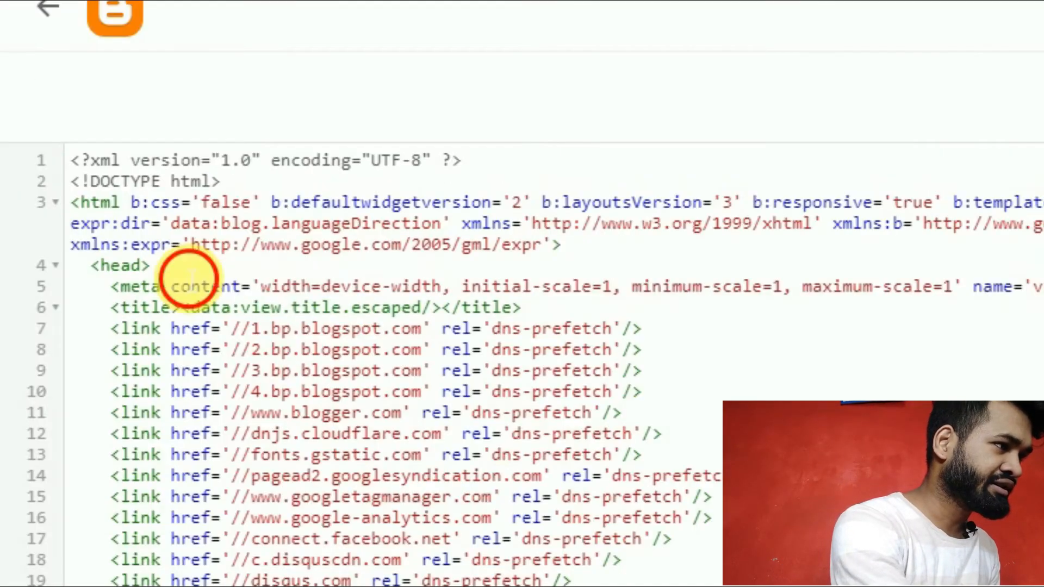
# - Paste the AdSense code on a new line directly below the opening head tag and save the Blogger theme
pyautogui.click(107, 223)
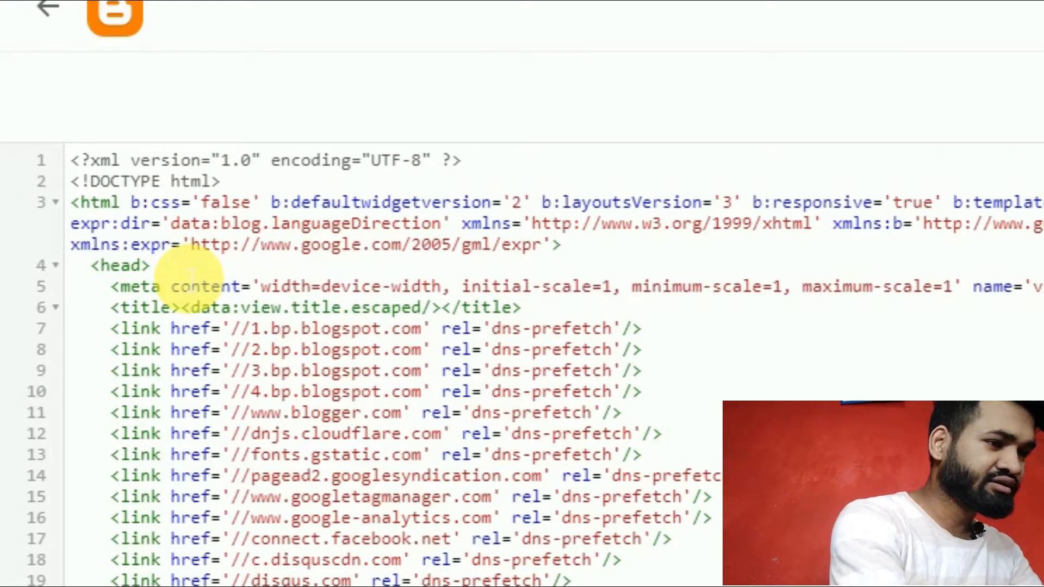
pyautogui.press('Return')
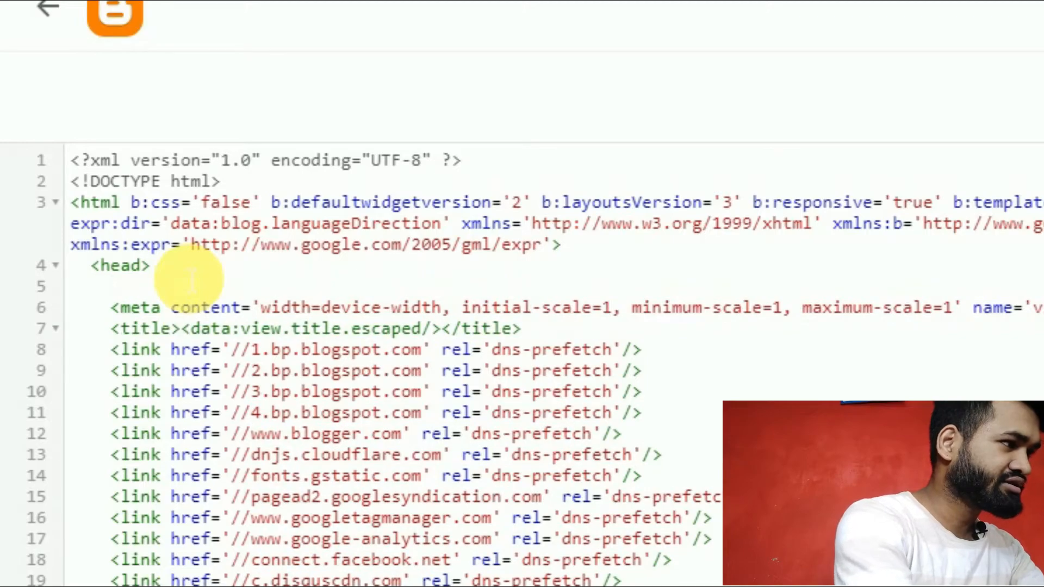
pyautogui.hotkey('ctrl', 'v')
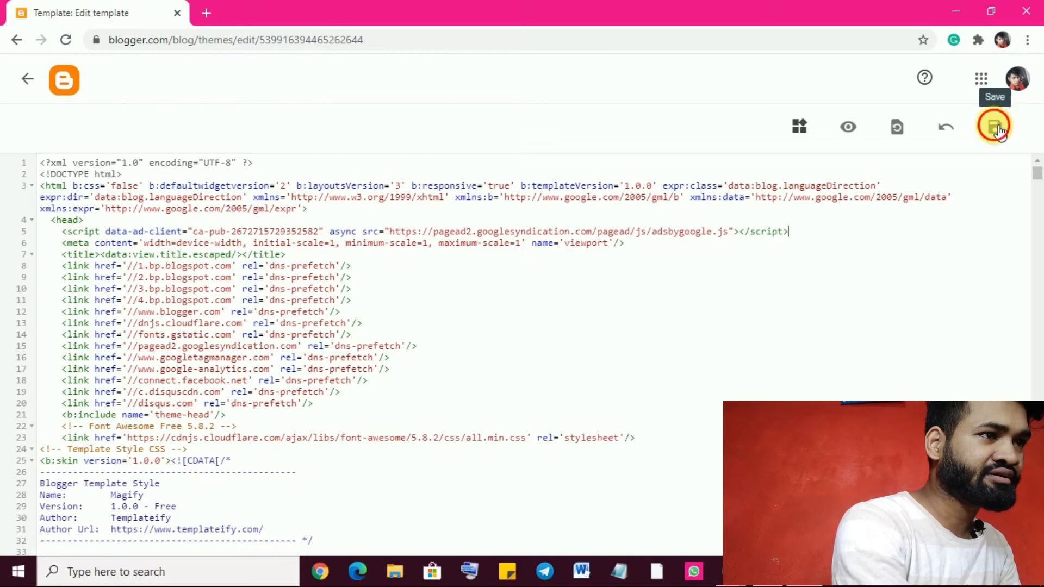
pyautogui.click(996, 130)
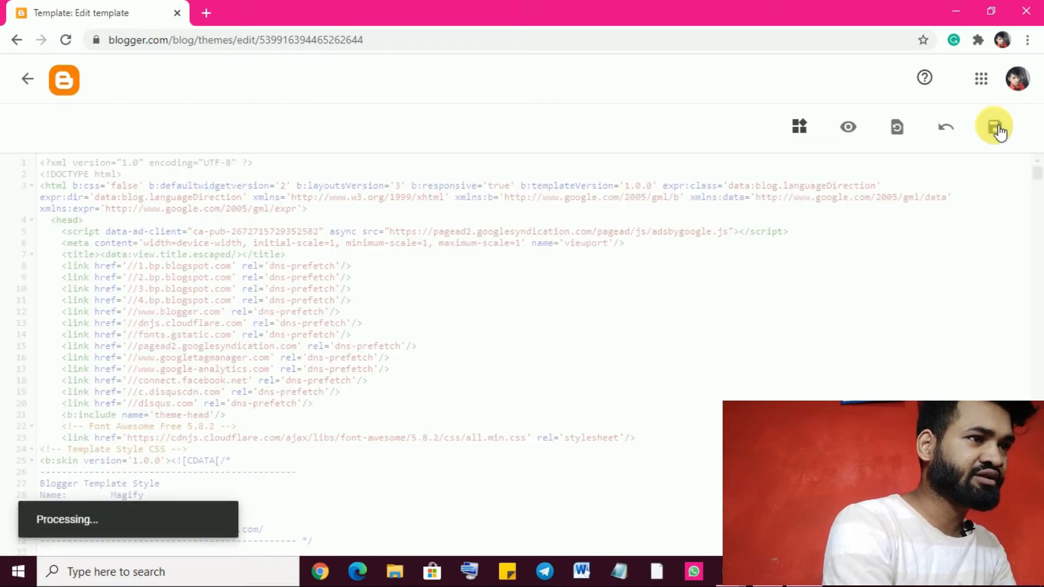